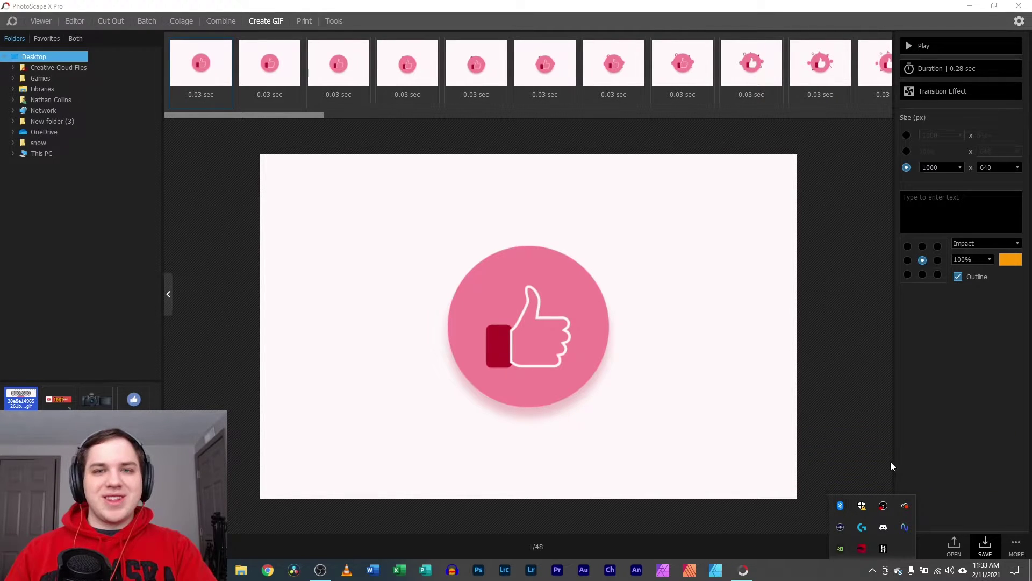
Step: Play the 48-frame thumbs-up GIF preview and scroll the frame strip to its later frames
left_click(857, 398)
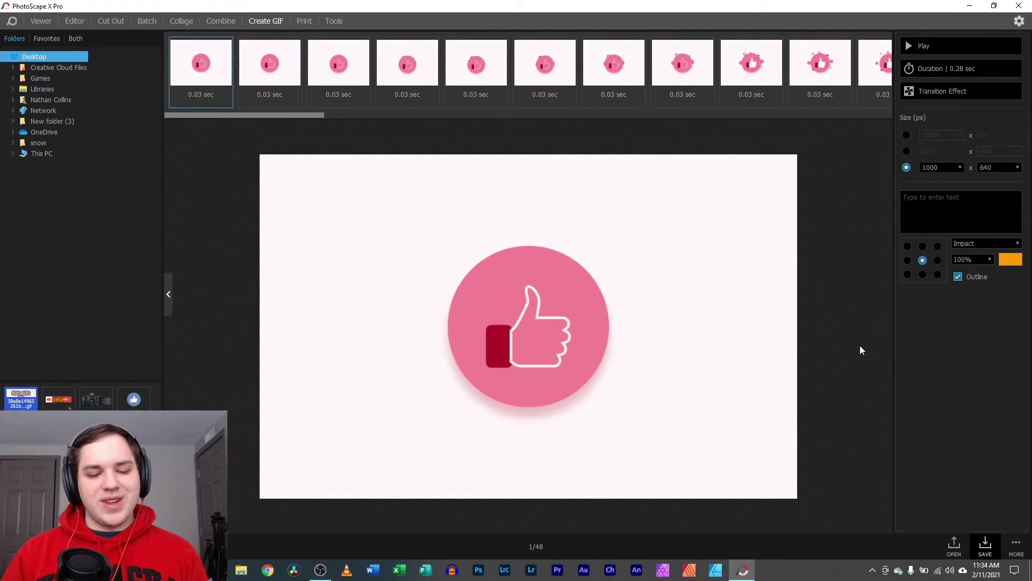
left_click(961, 50)
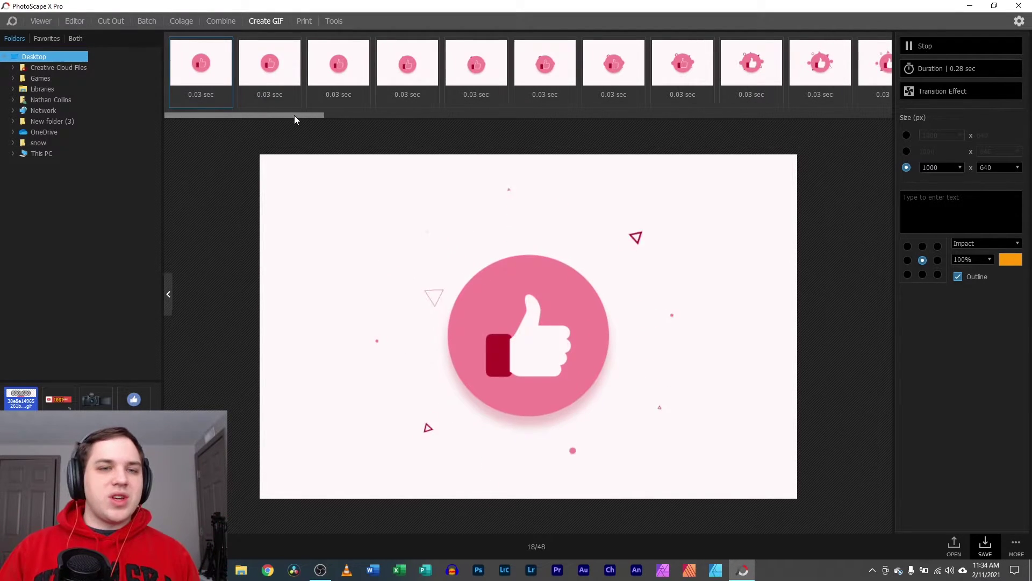
left_click_drag(295, 115, 221, 112)
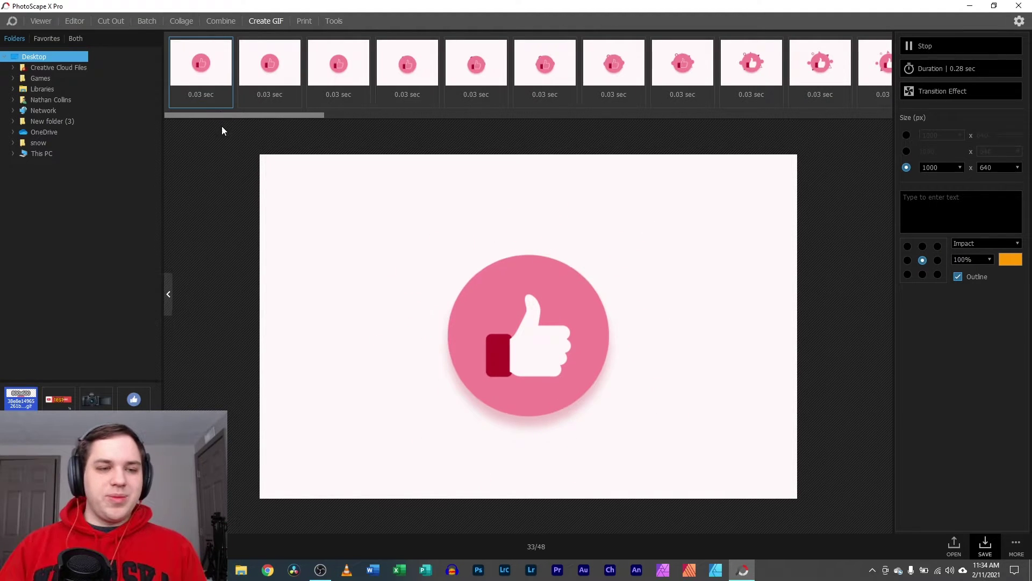
Step: Append the blue thumbs-up and Like & Share frames, then clear all frames
left_click_drag(134, 399, 416, 279)
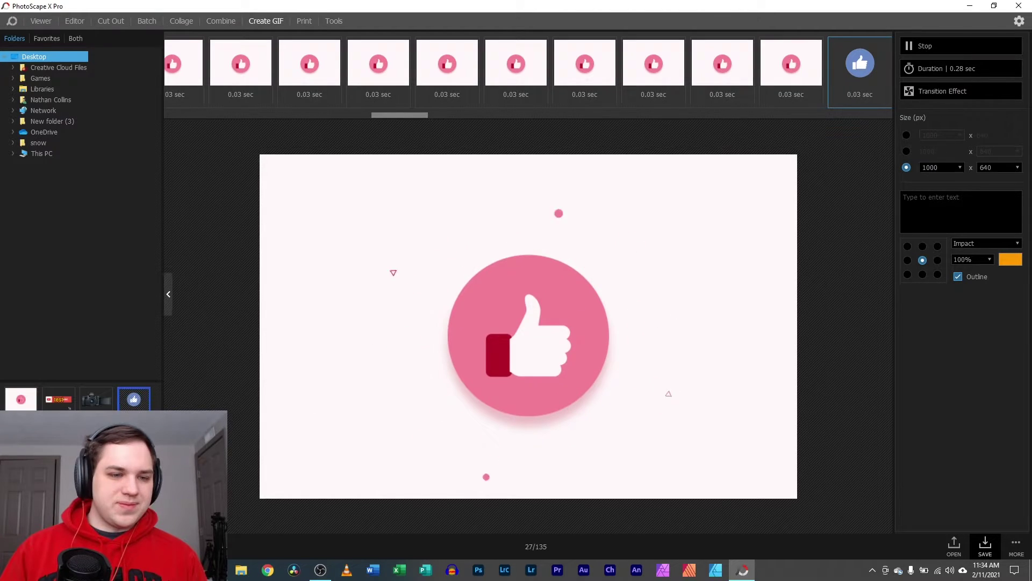
left_click_drag(205, 441, 459, 321)
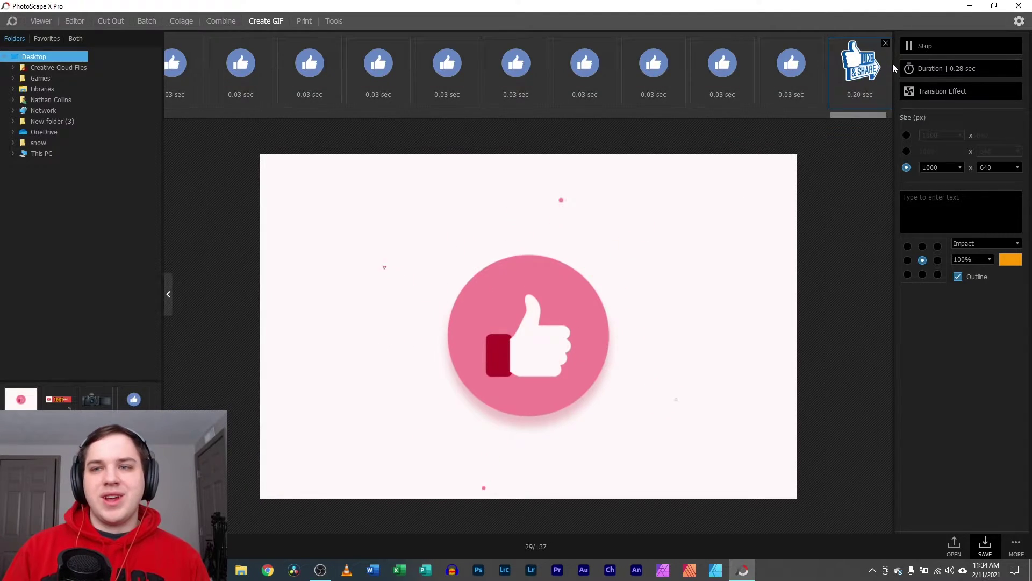
key("ctrl+a")
key("Delete")
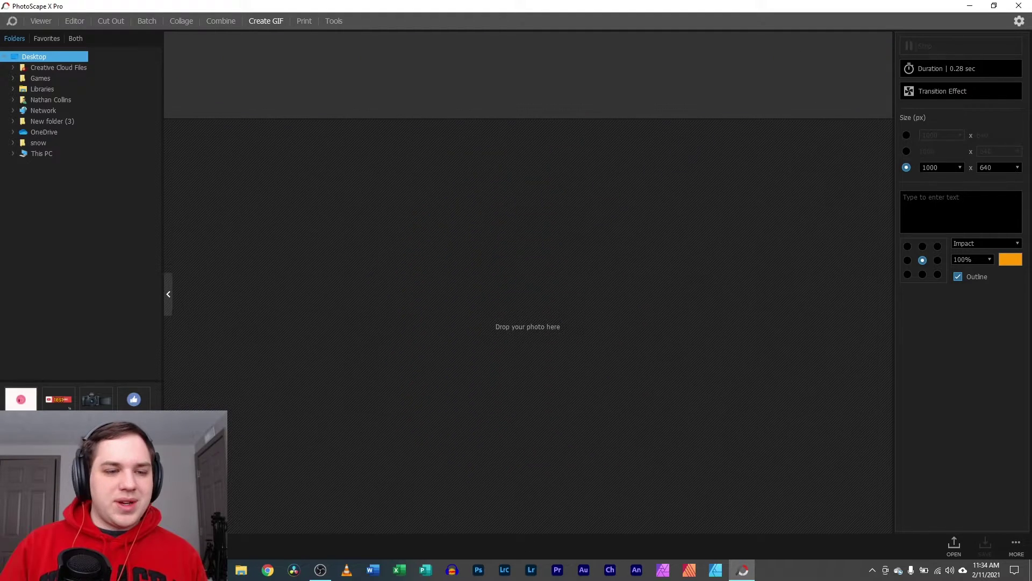
Step: Load the Like & Share GIF at 1000 x 1000, then replace it with the stopped 11-frame fist GIF
left_click_drag(228, 440, 322, 414)
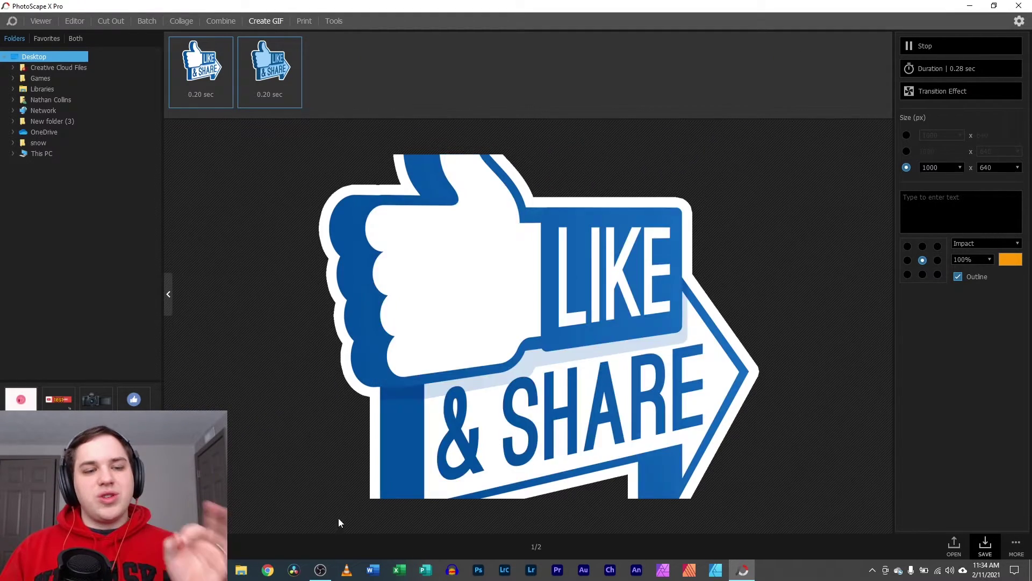
left_click(907, 135)
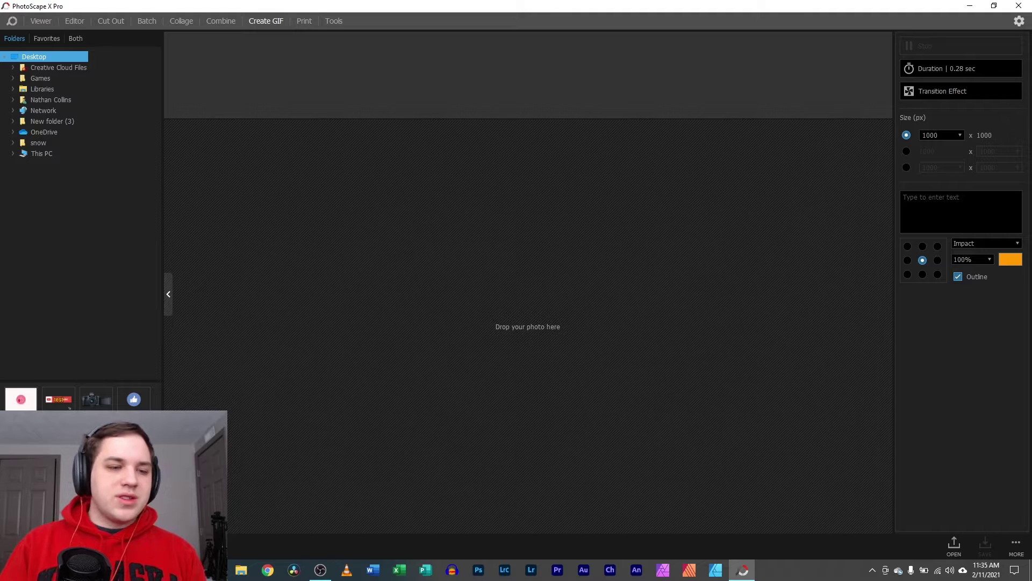
left_click_drag(1031, 244, 517, 244)
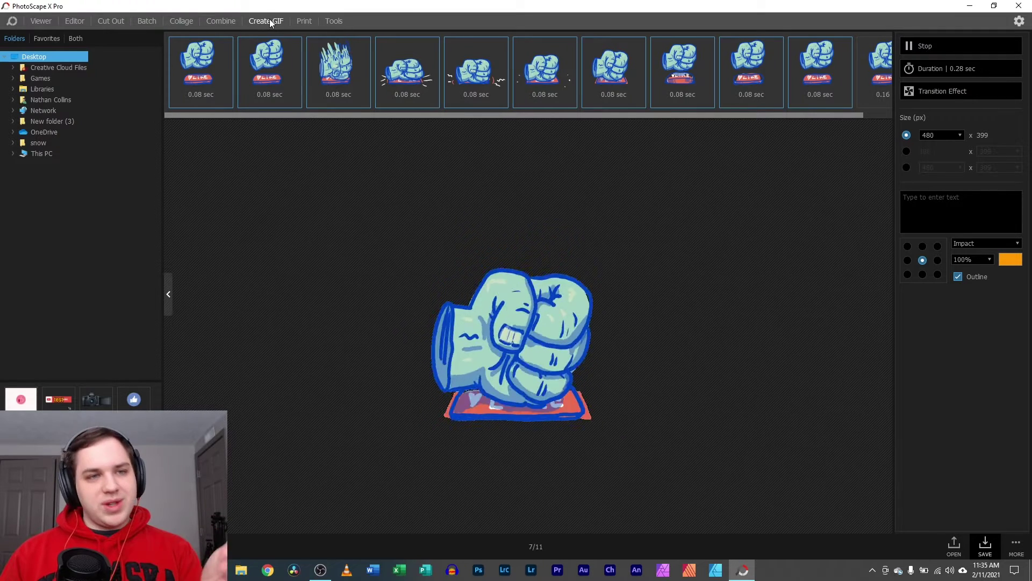
left_click(924, 45)
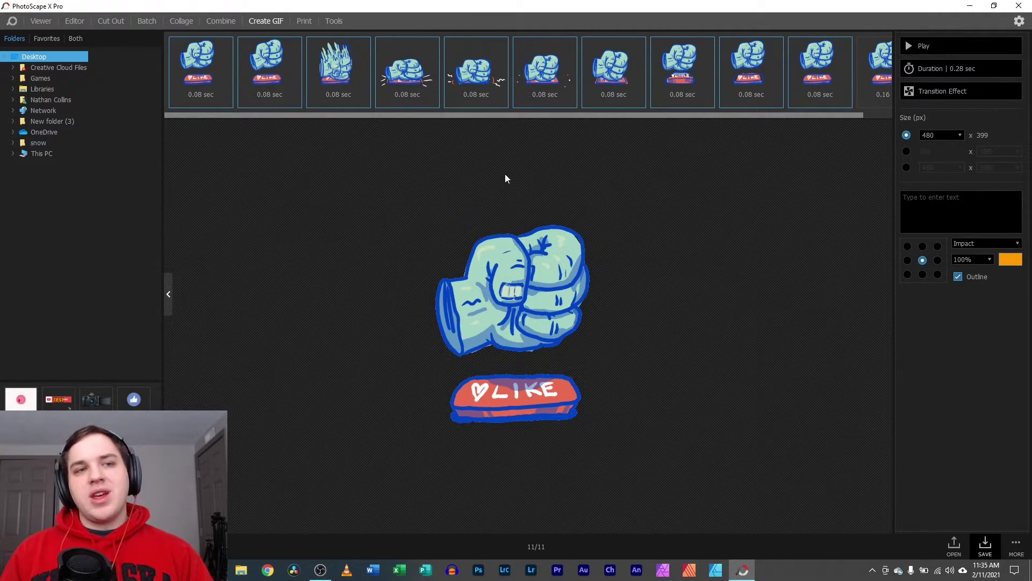
Step: Visit the Editor, return to Create GIF and clear all the fist GIF frames
left_click(77, 21)
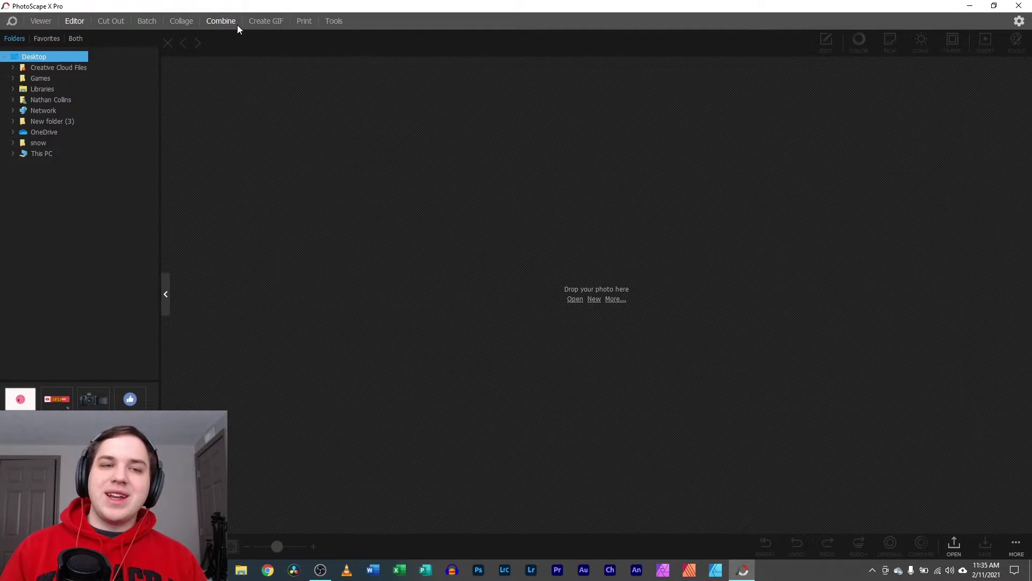
left_click(258, 22)
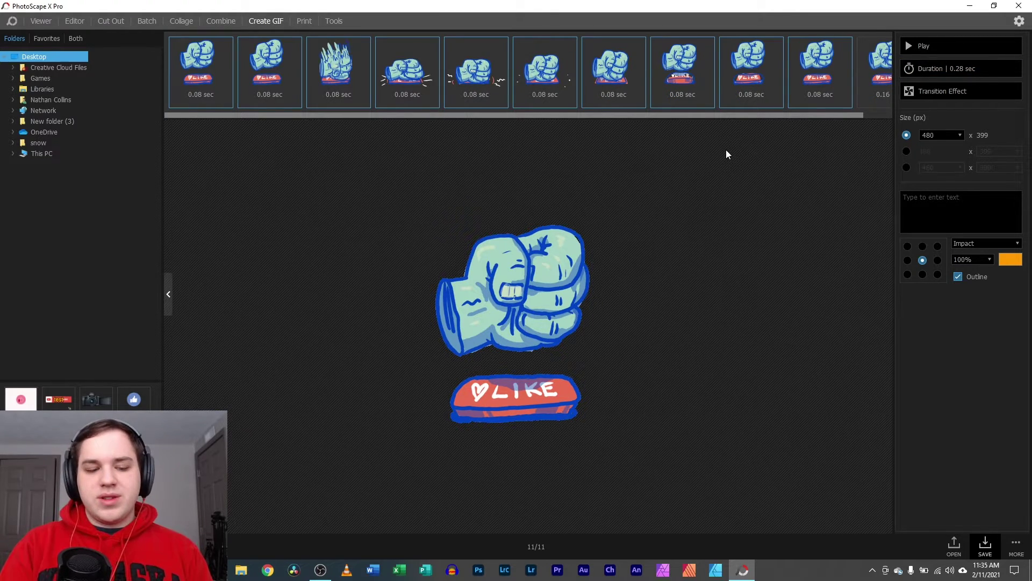
left_click(628, 91)
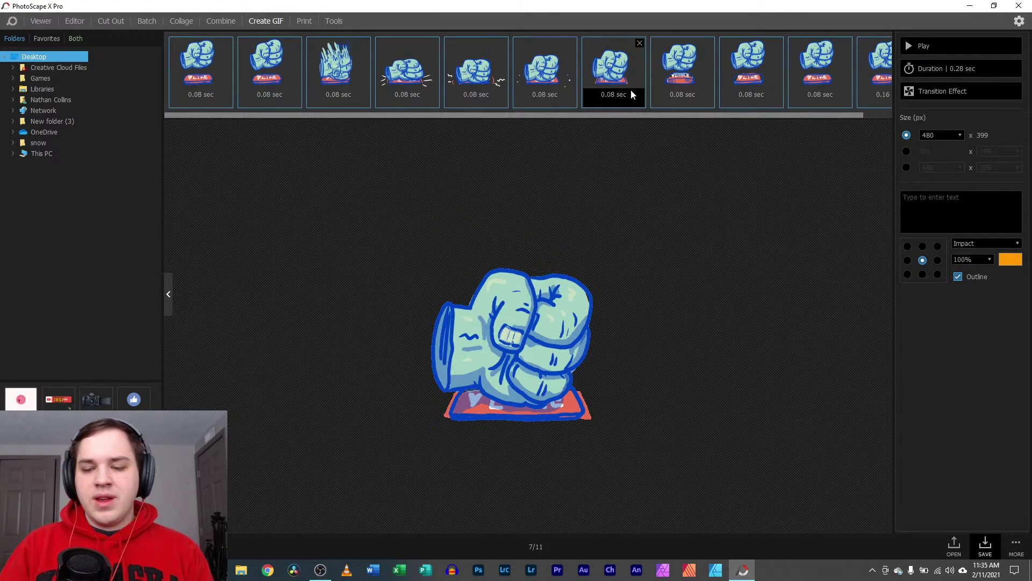
key("ctrl+a")
key("Delete")
Step: Load the 60-frame red Subscribe GIF, preview it, and stop on frame 1
left_click_drag(58, 399, 513, 82)
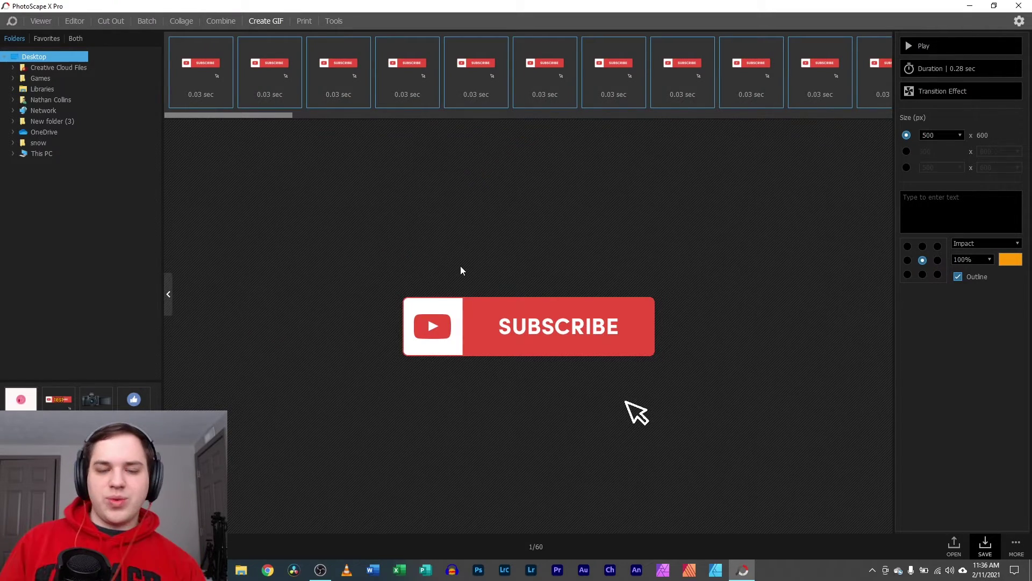
left_click(947, 49)
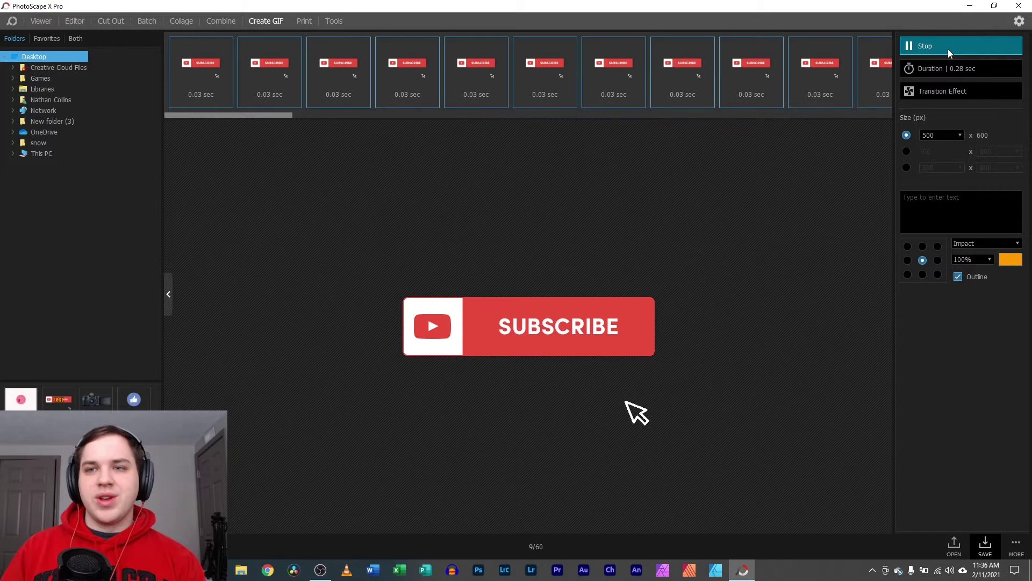
left_click(947, 49)
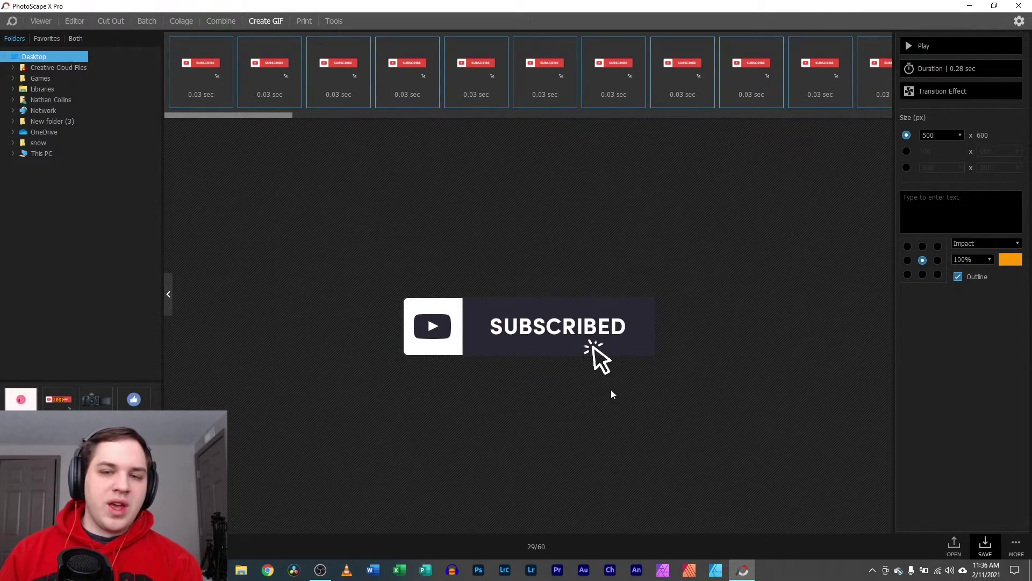
left_click(224, 92)
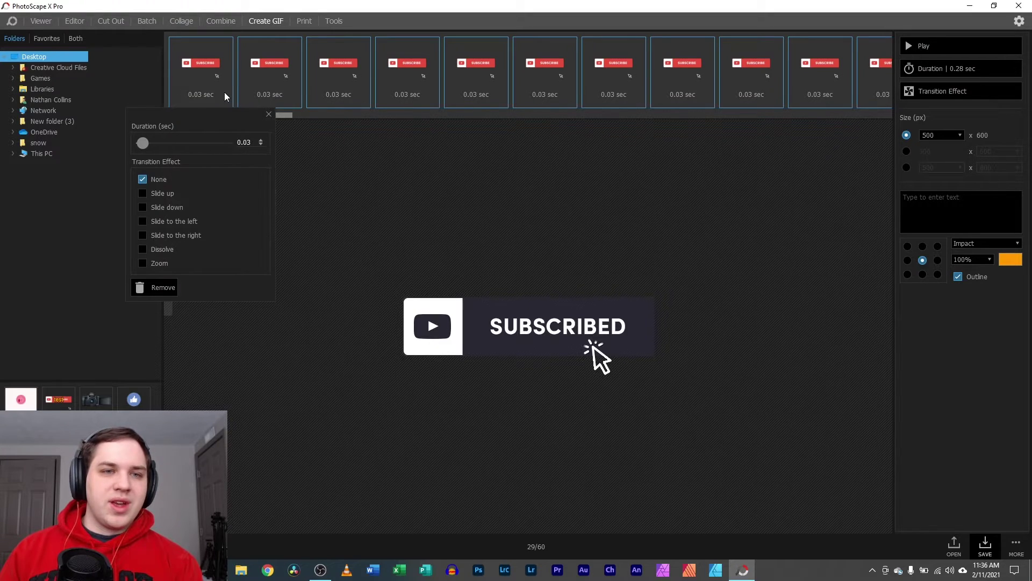
left_click(208, 57)
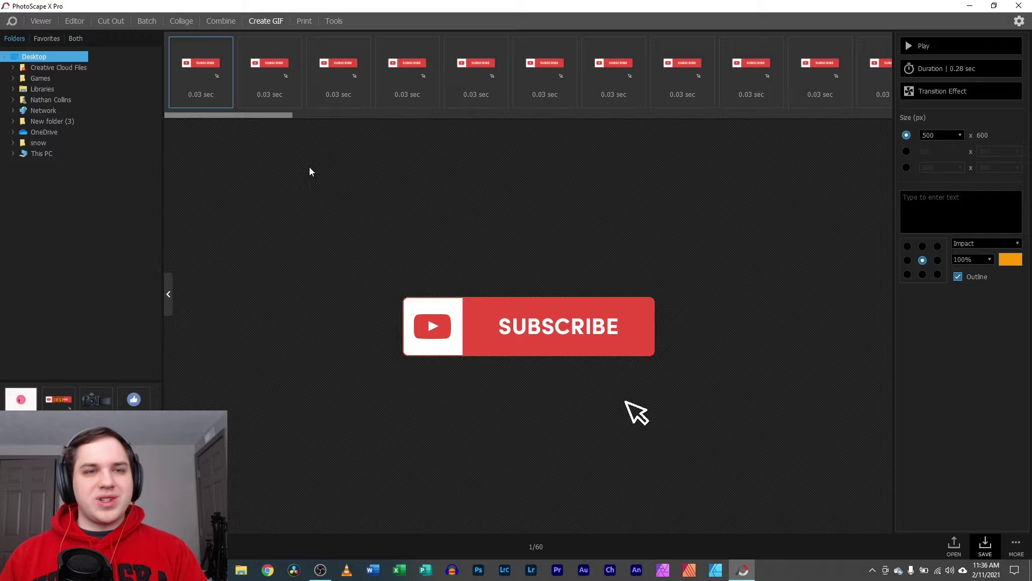
Step: Copy the first red Subscribe frame and paste it into the Editor as source.gif
right_click(208, 77)
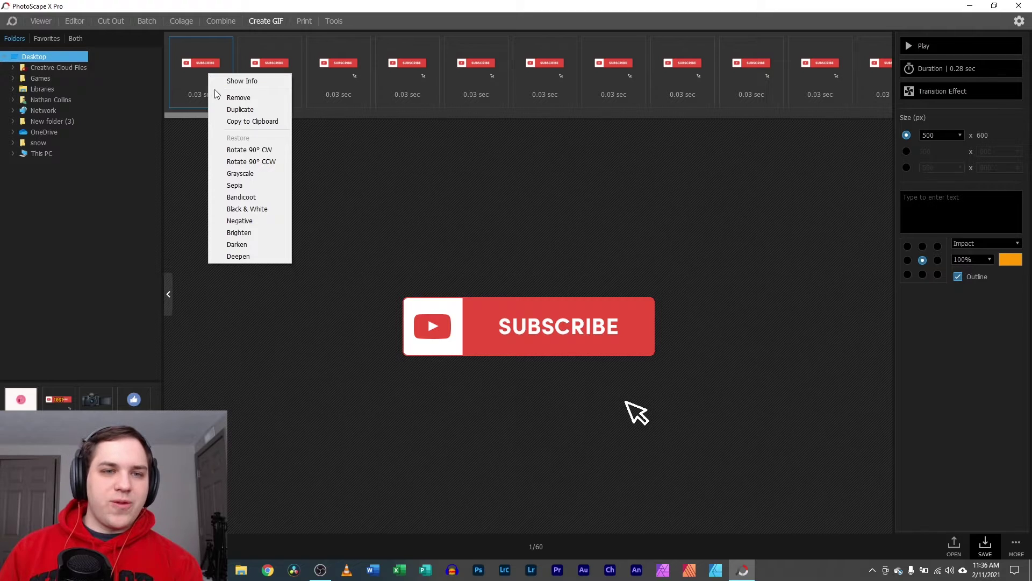
left_click(253, 123)
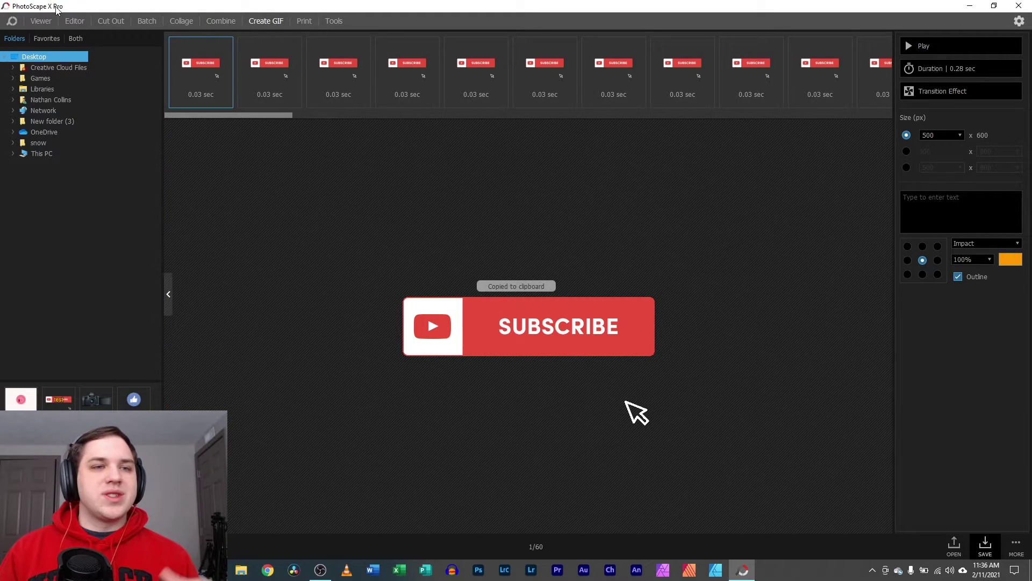
left_click(75, 21)
right_click(462, 277)
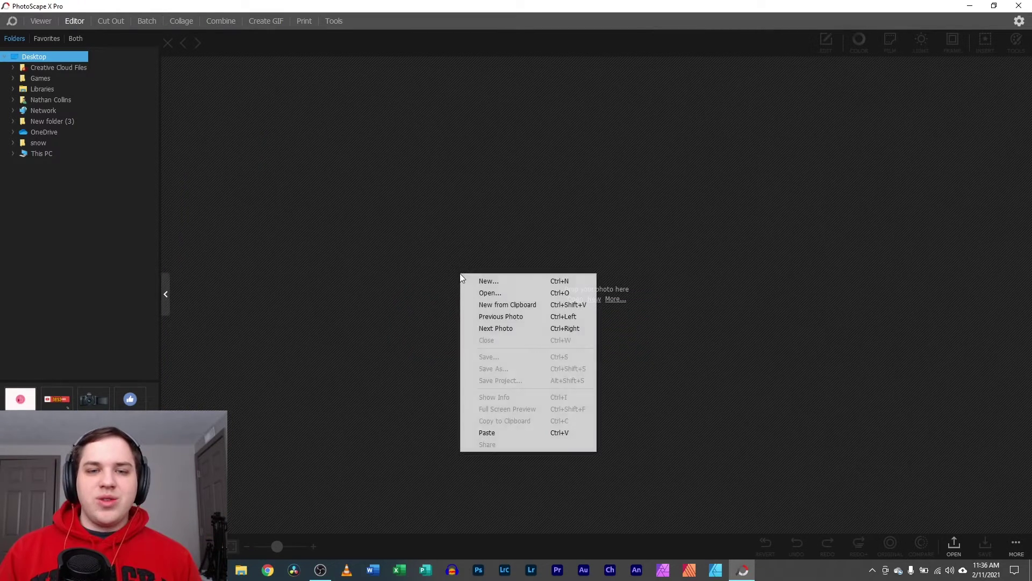
left_click(556, 432)
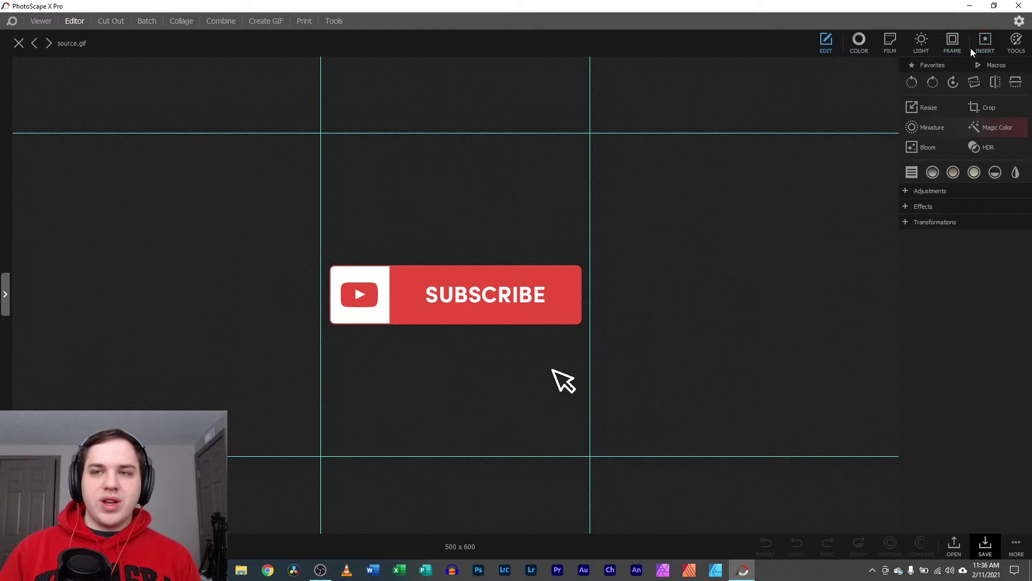
left_click(1016, 42)
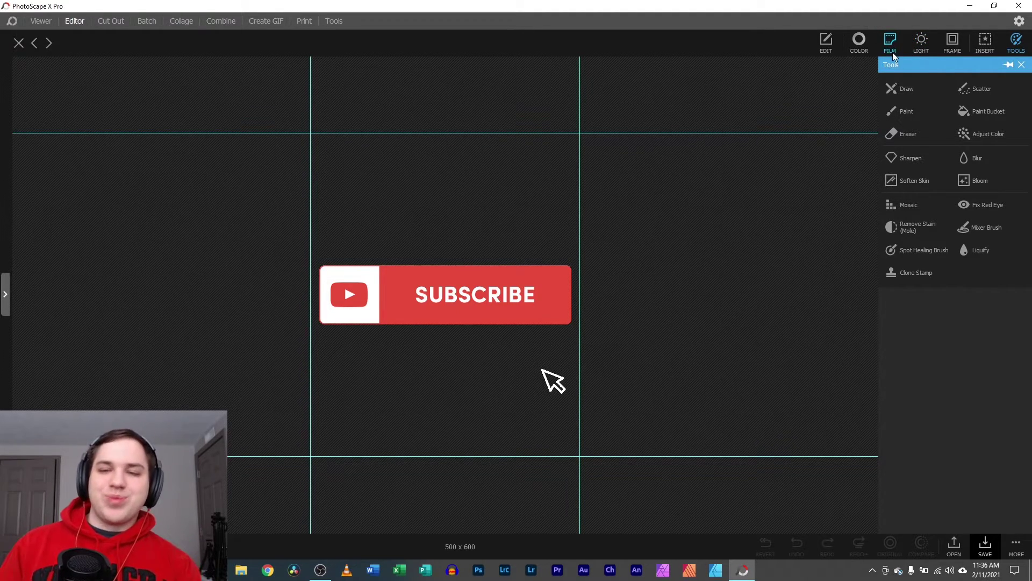
Step: Show the Color adjustments with the extra sliders, including Hue
left_click(862, 42)
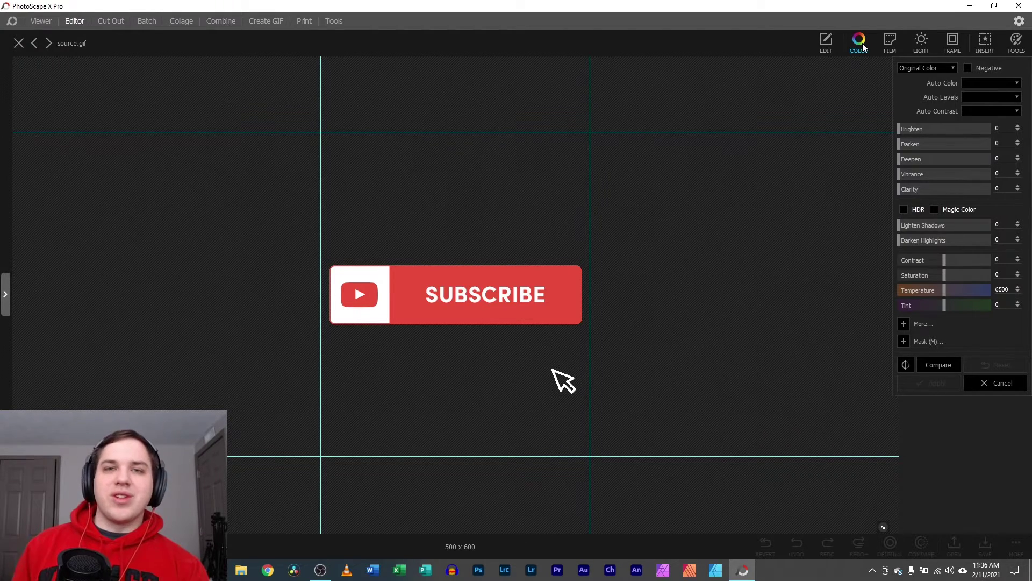
left_click(905, 324)
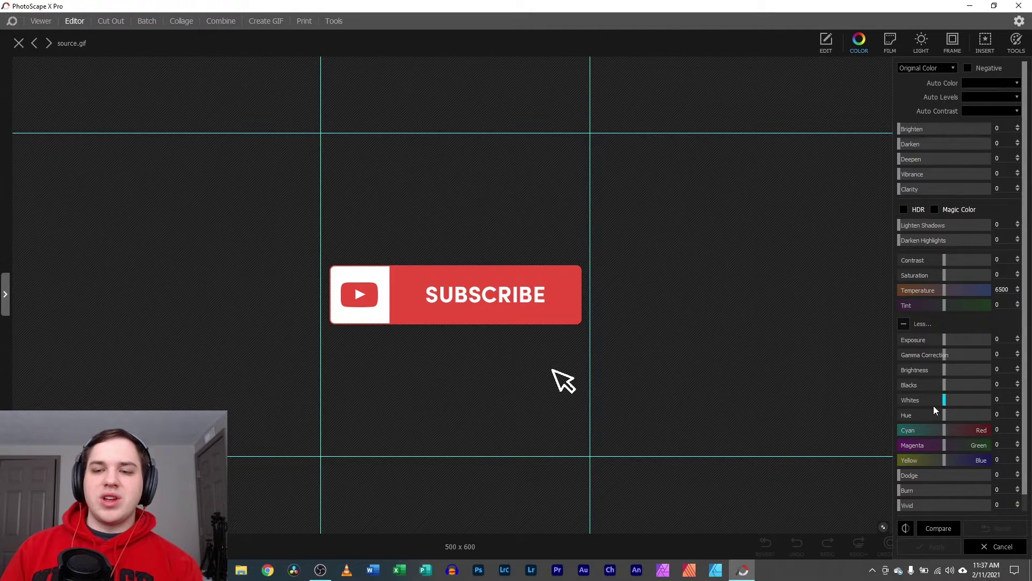
left_click(904, 324)
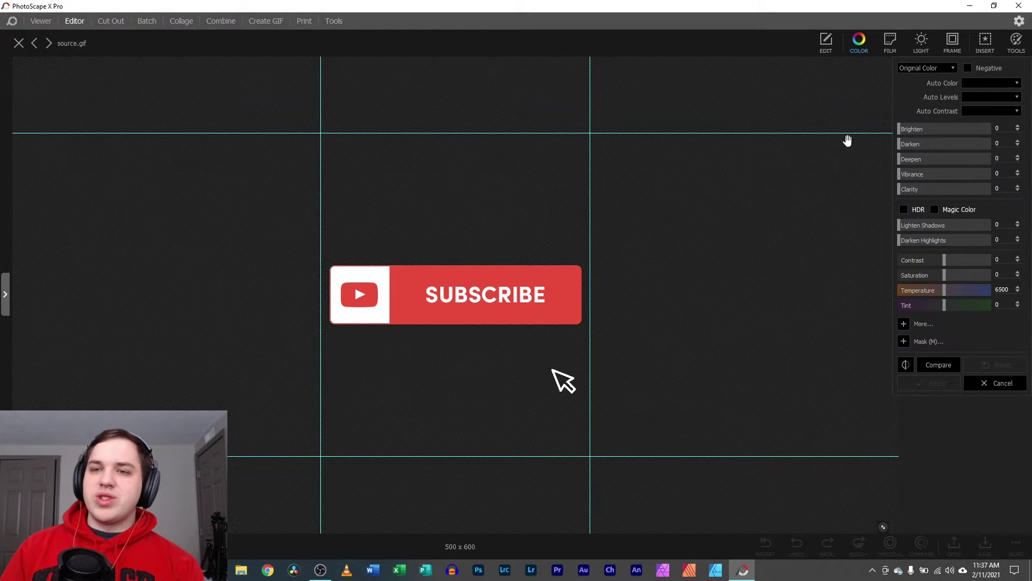
left_click(904, 323)
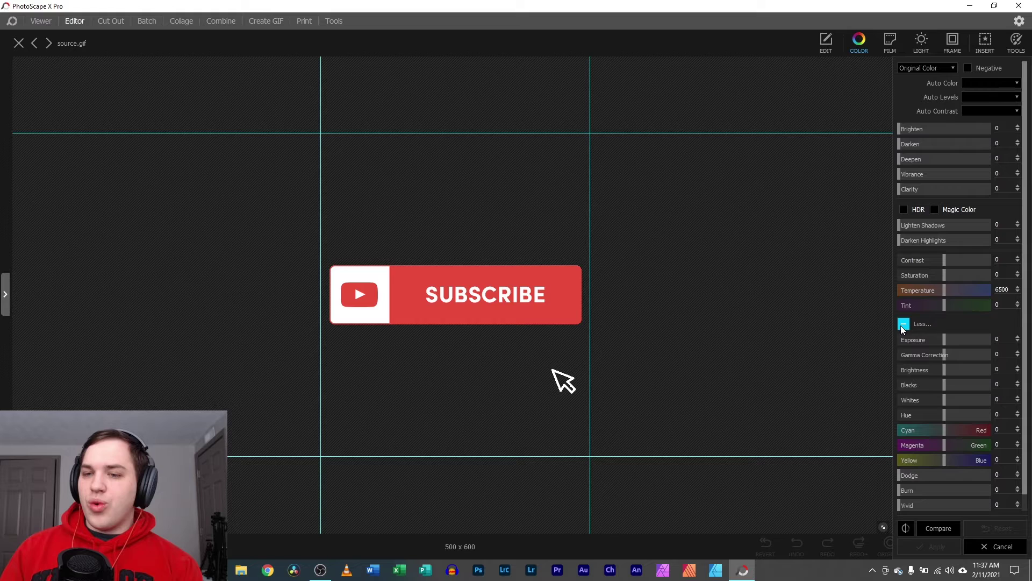
scroll(977, 275, "down", 1)
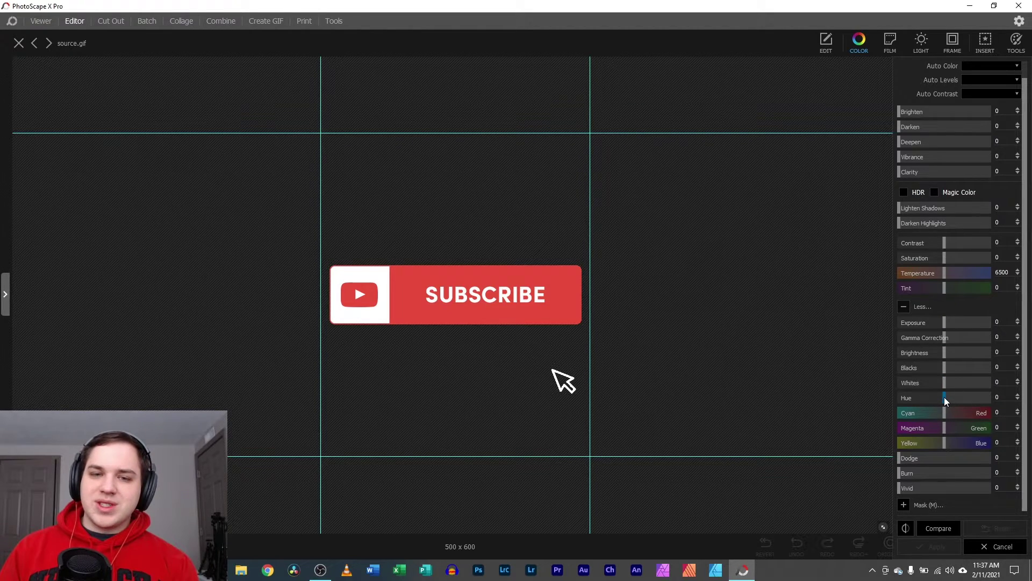
Step: Shift the Hue through orange and purple to -152 so the button turns blue
mouse_move(944, 396)
left_mouse_down()
mouse_move(954, 394)
mouse_move(944, 393)
left_mouse_up()
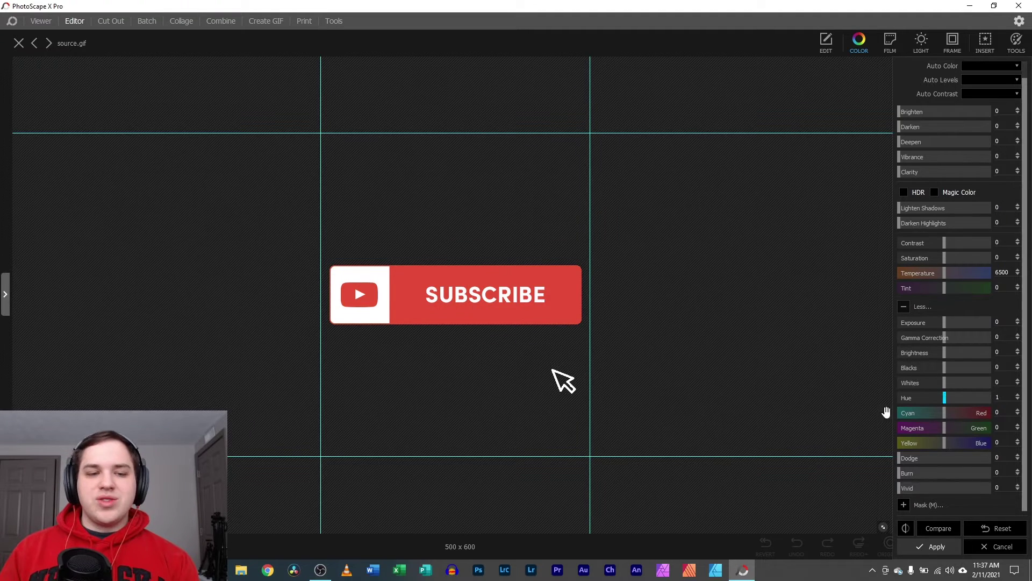
key("ctrl+plus")
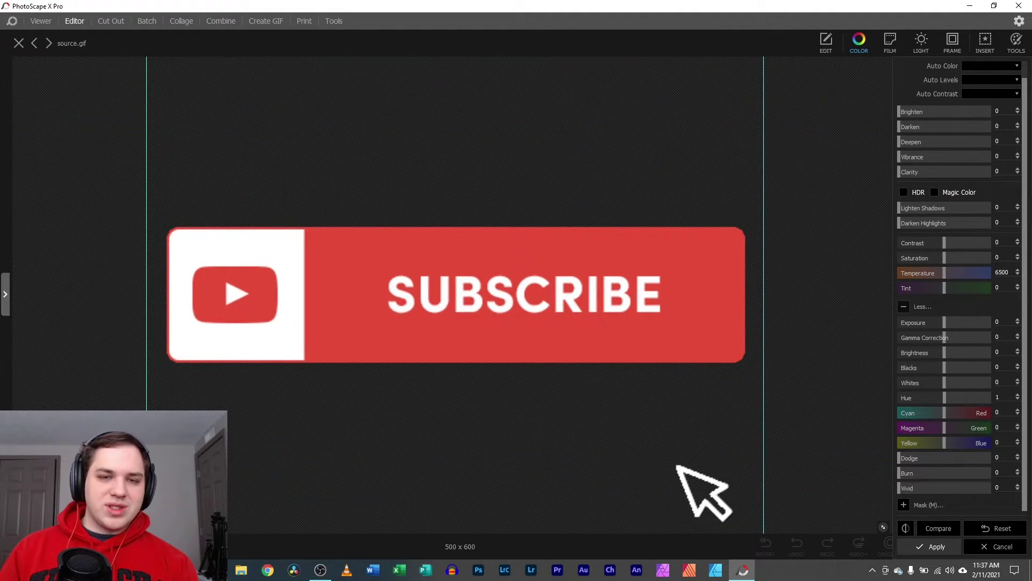
left_click_drag(945, 399, 1001, 382)
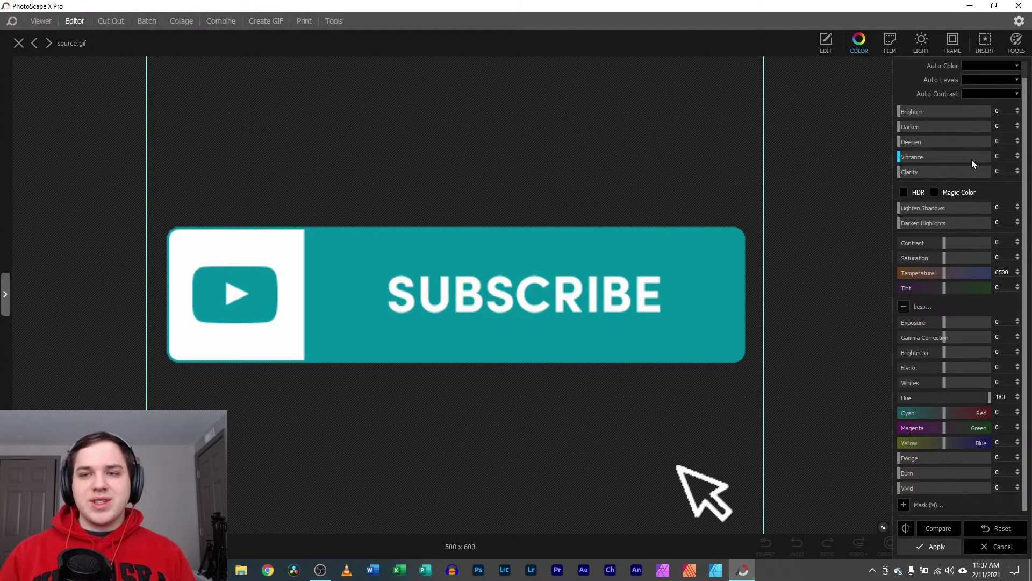
scroll(972, 160, "up", 1)
left_click_drag(909, 130, 884, 143)
scroll(933, 293, "down", 1)
scroll(933, 294, "down", 1)
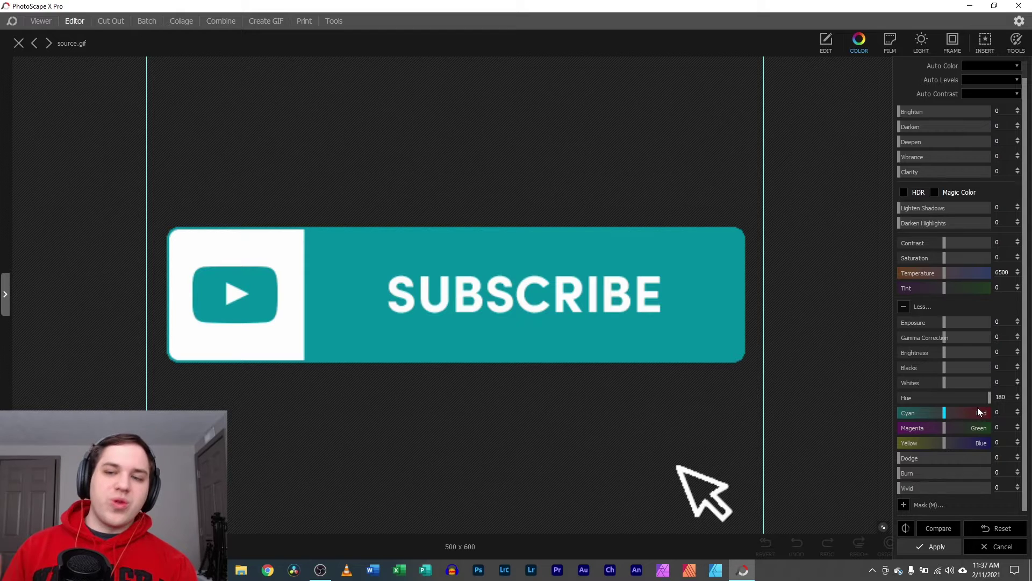
left_click_drag(987, 399, 914, 397)
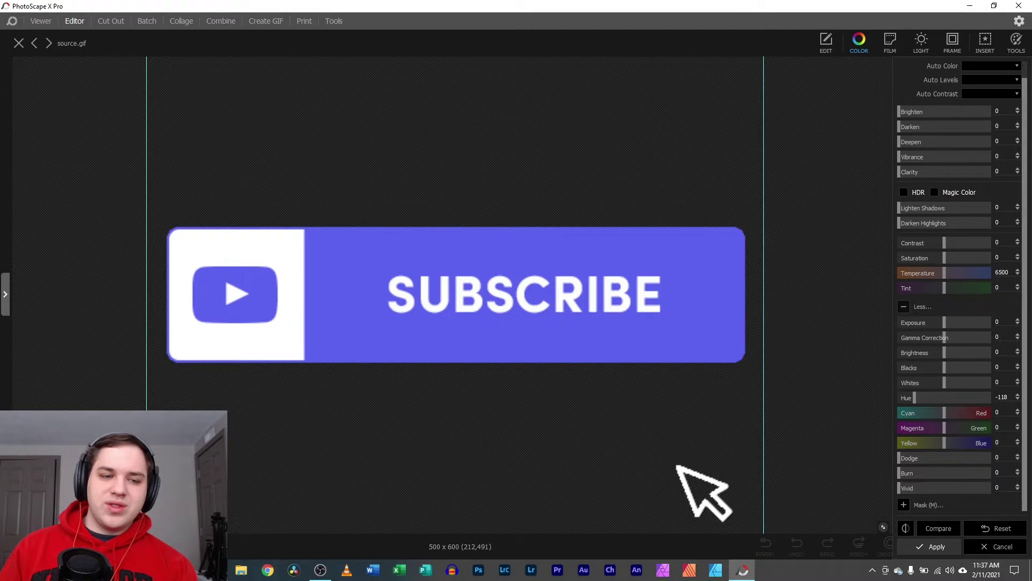
scroll(409, 527, "down", 3)
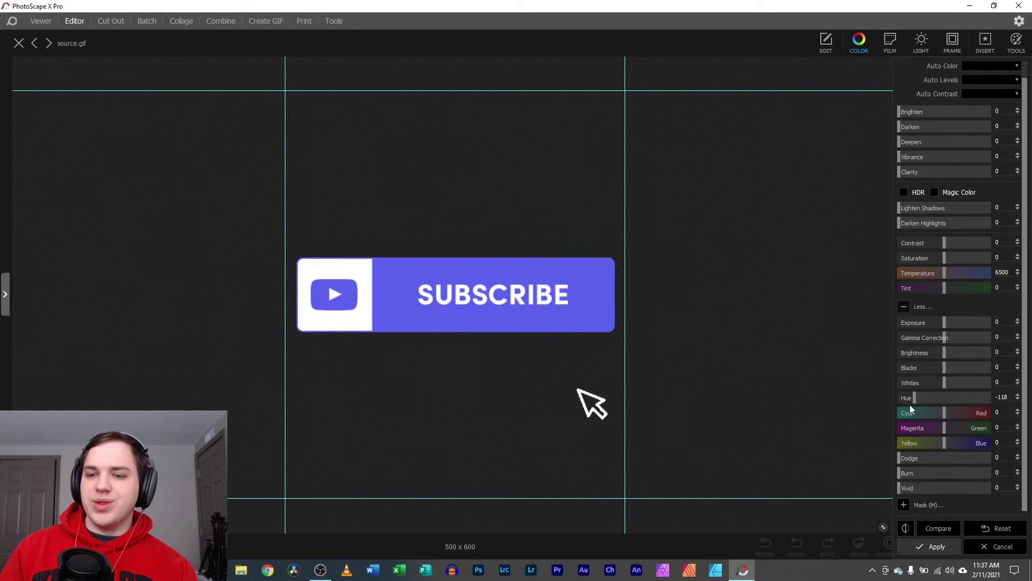
left_click_drag(914, 396, 907, 399)
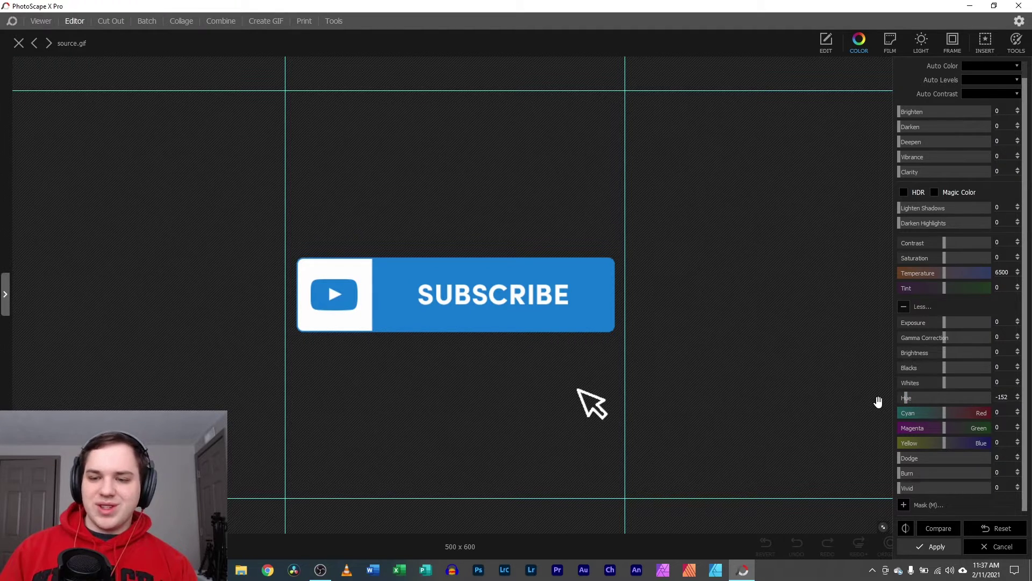
Step: Apply the hue change and verify it with Undo and Redo
left_click(930, 547)
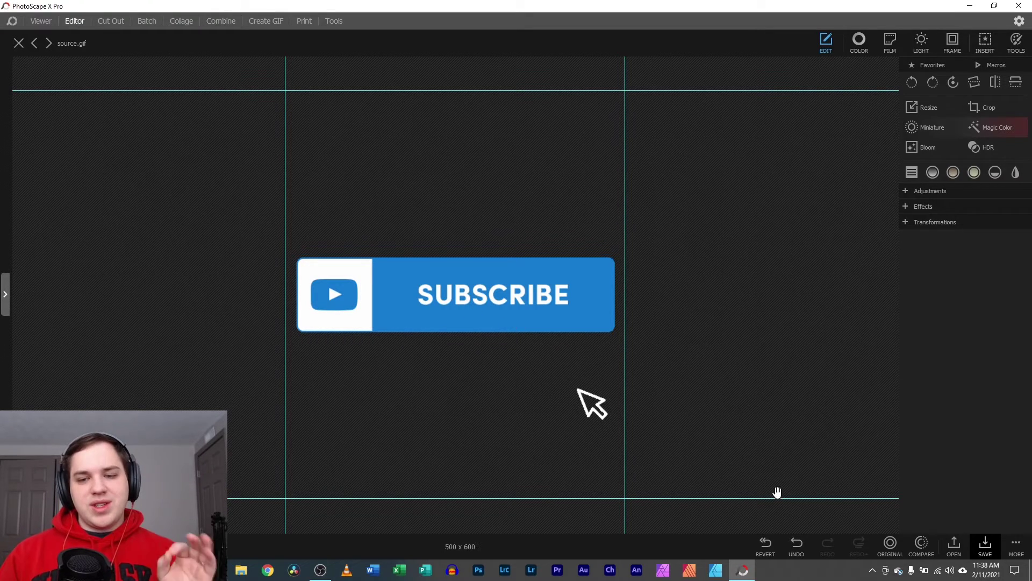
left_click(798, 543)
left_click(830, 543)
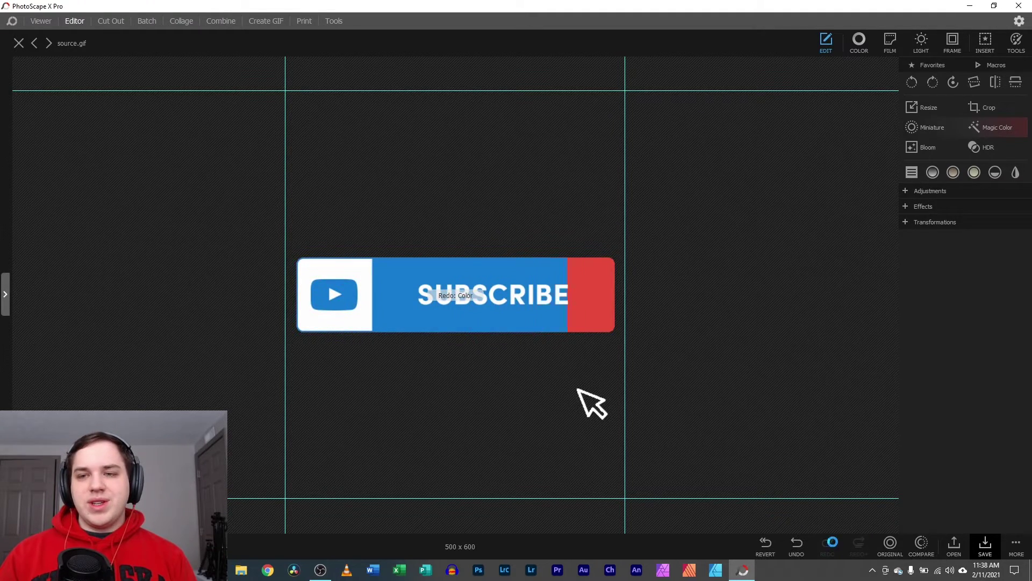
left_click(859, 544)
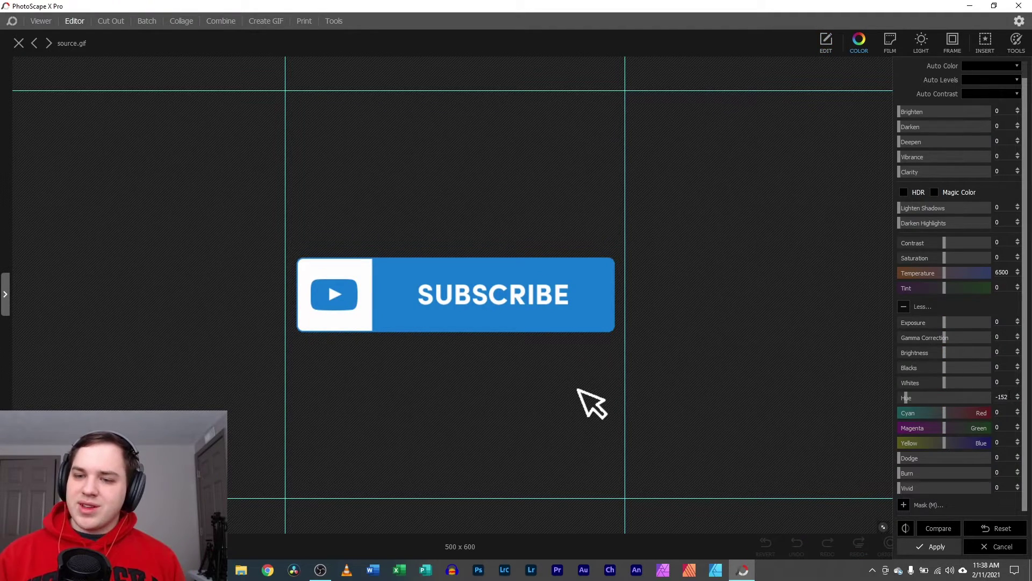
double_click(1003, 397)
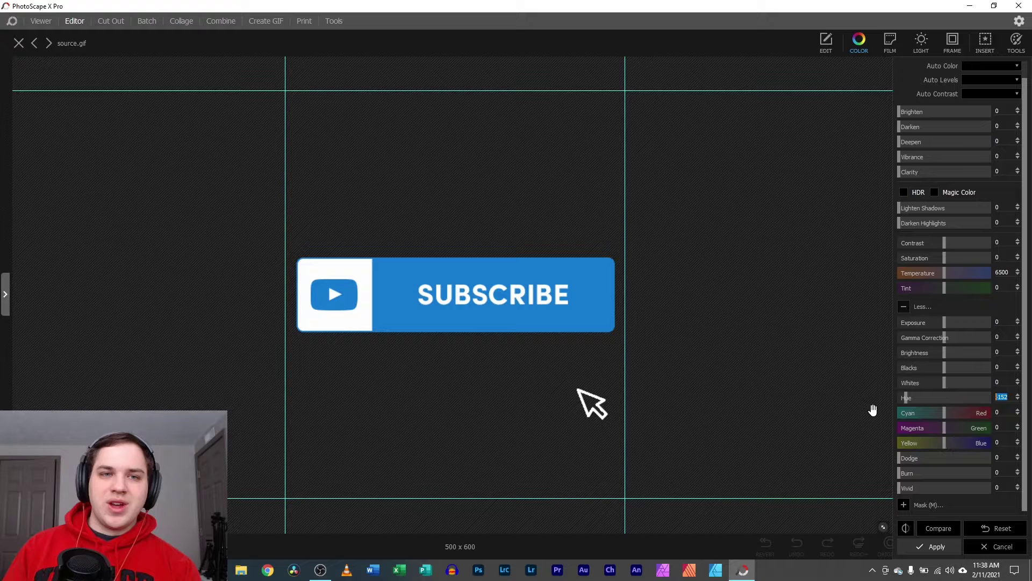
left_click(266, 22)
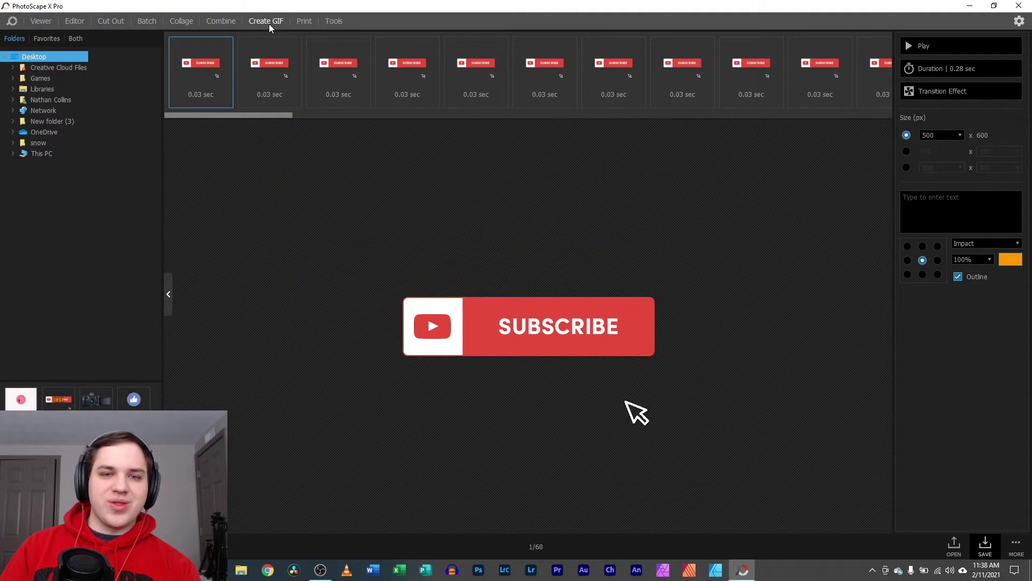
left_click(78, 22)
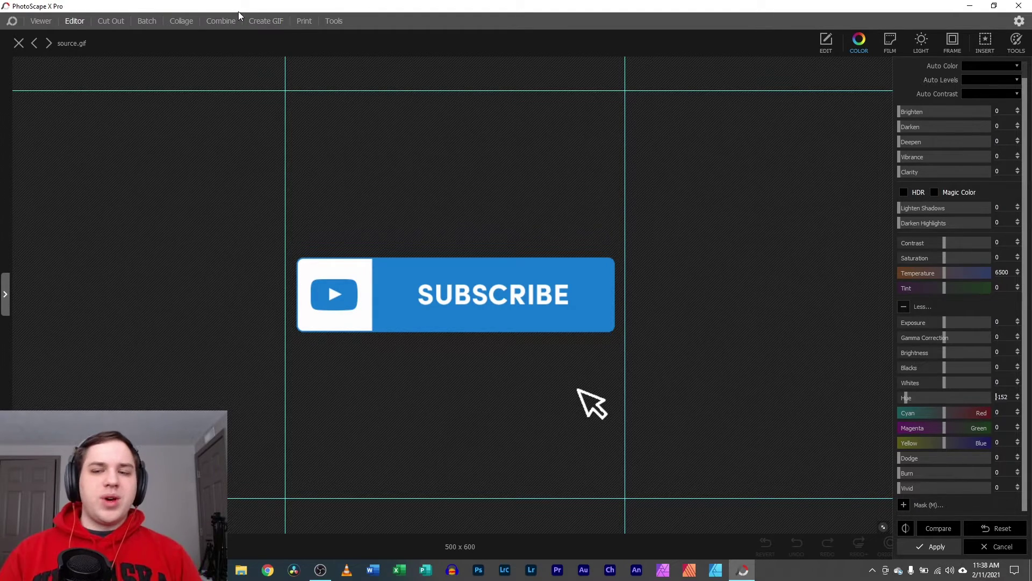
Step: Apply the hue adjustment and copy the blue image to the clipboard
left_click(950, 546)
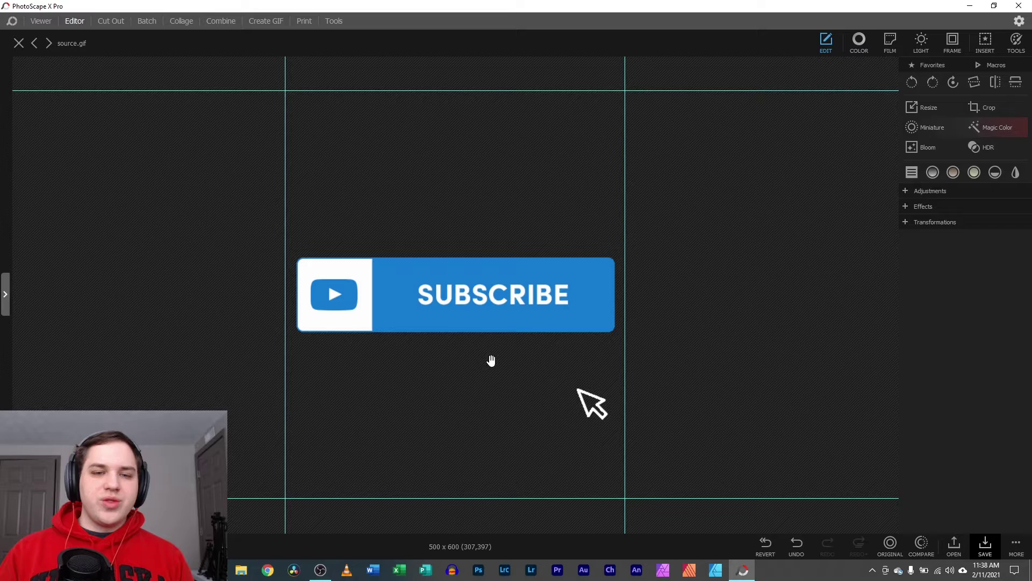
right_click(445, 191)
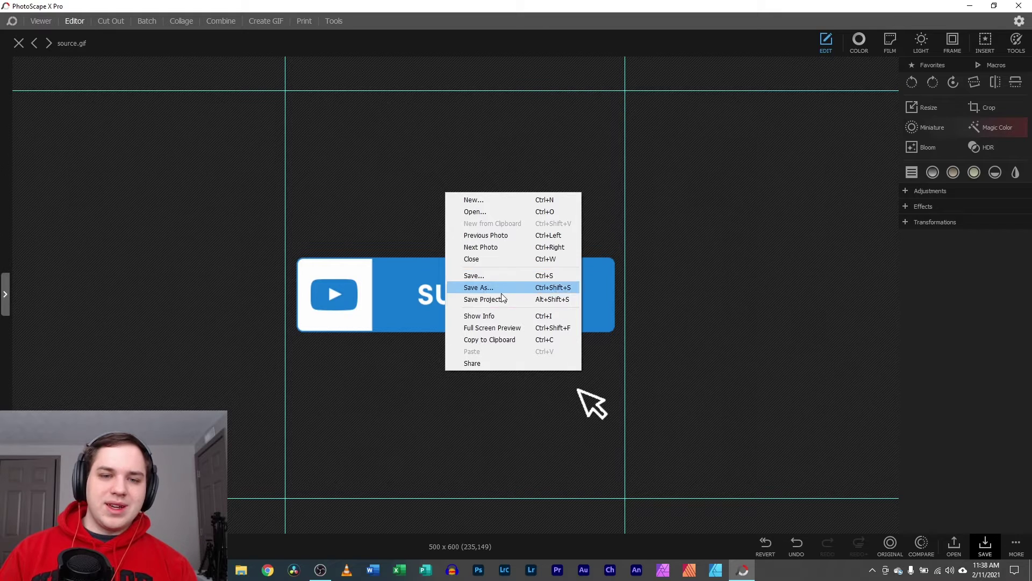
left_click(492, 339)
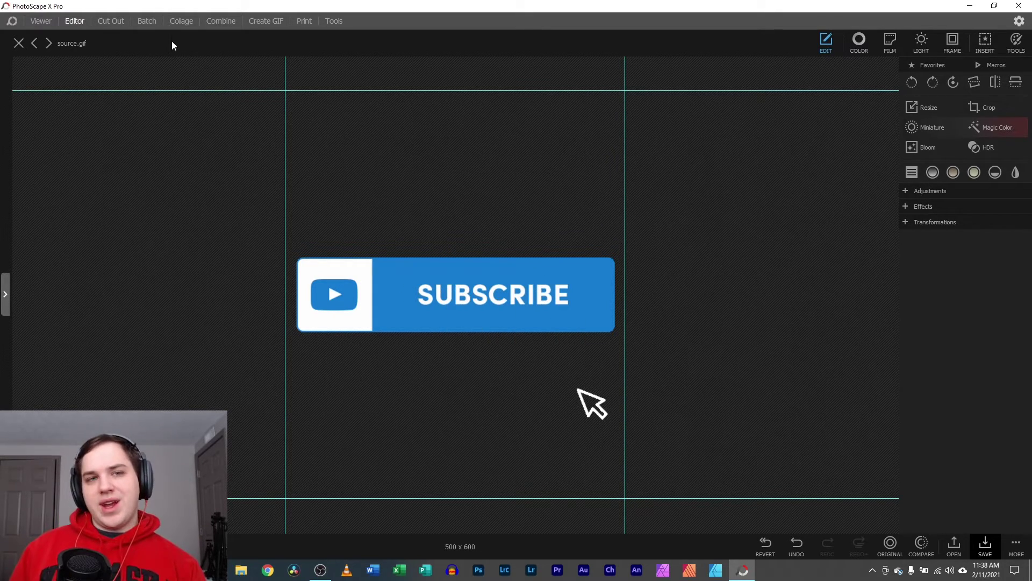
Step: Add the blue image to Create GIF from the clipboard and move it to the first frame
left_click(263, 20)
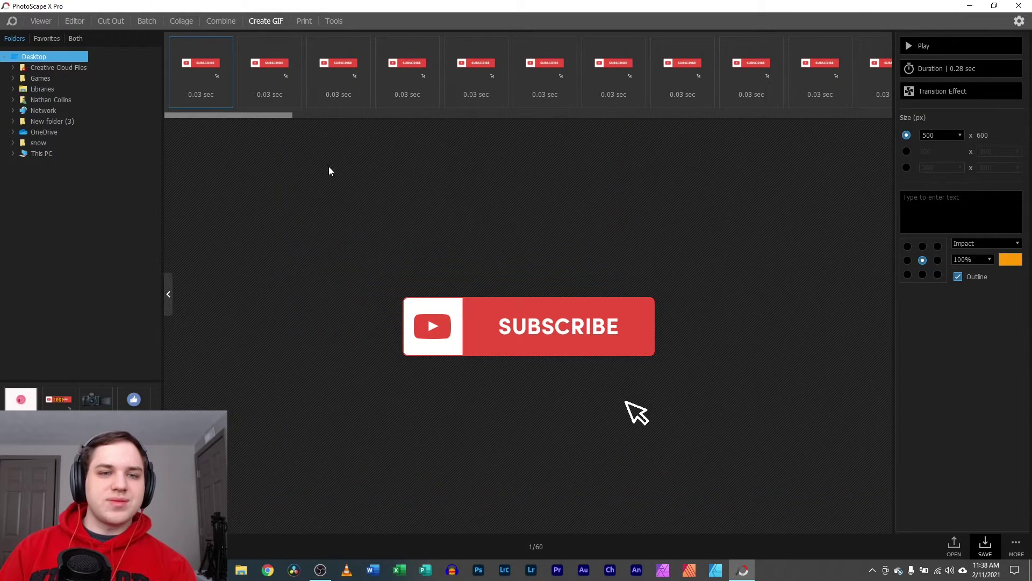
right_click(293, 217)
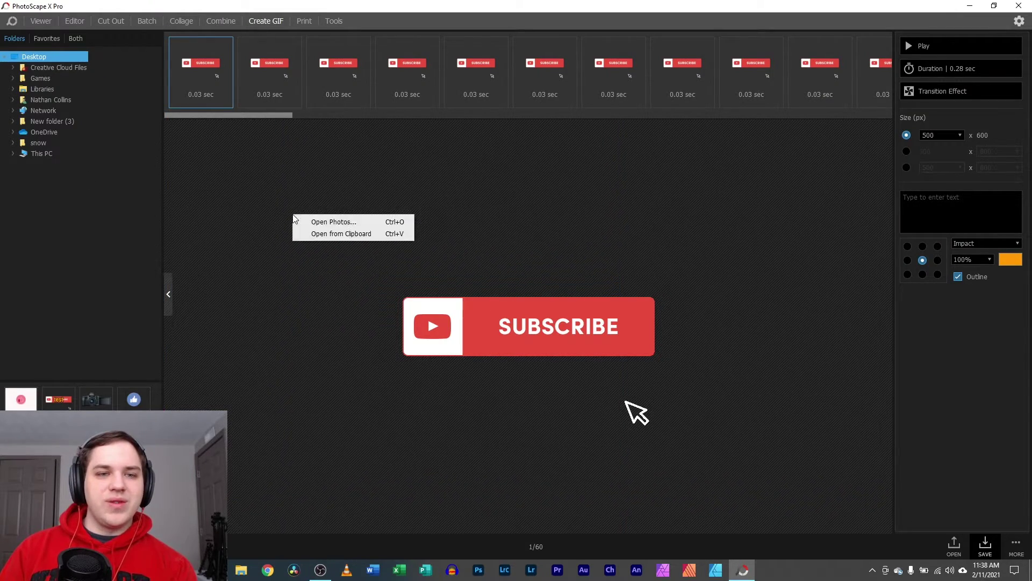
left_click(350, 234)
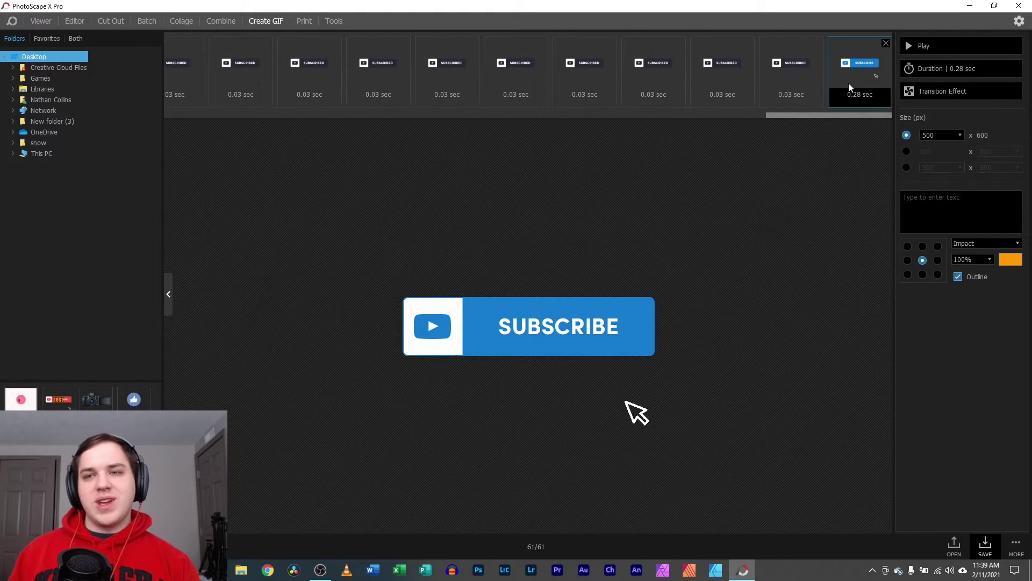
left_click_drag(848, 85, 169, 86)
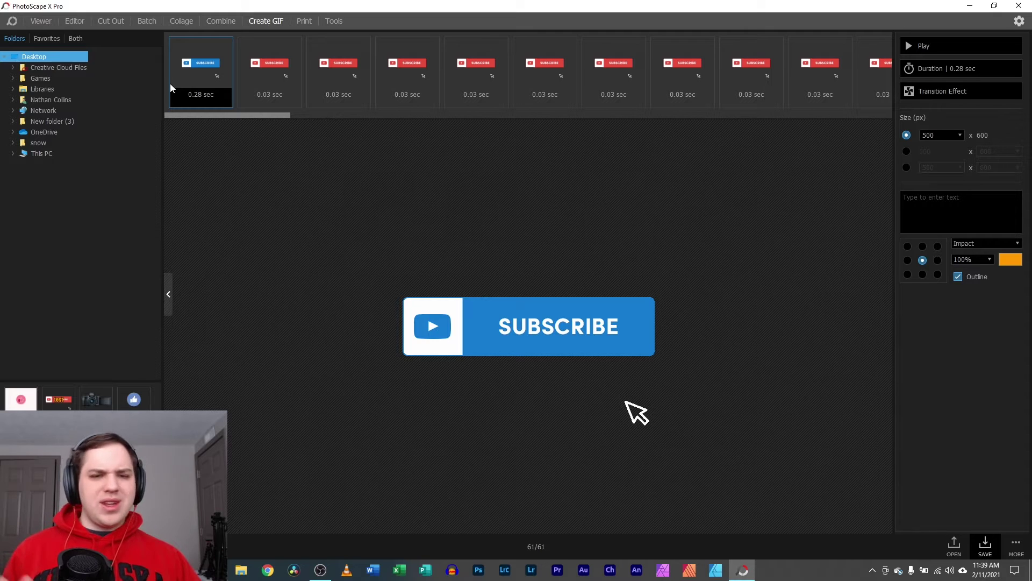
mouse_move(170, 63)
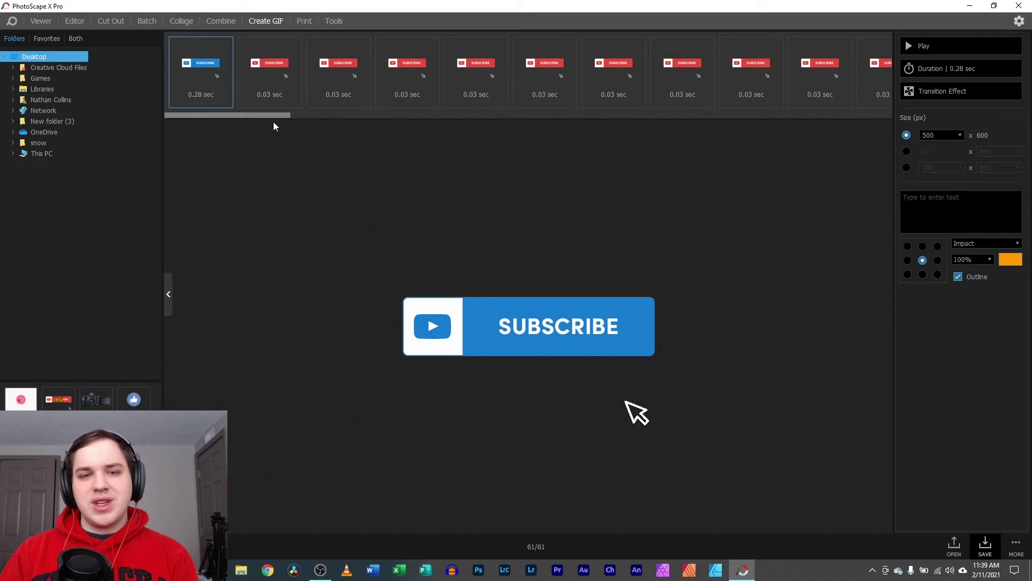
mouse_move(212, 89)
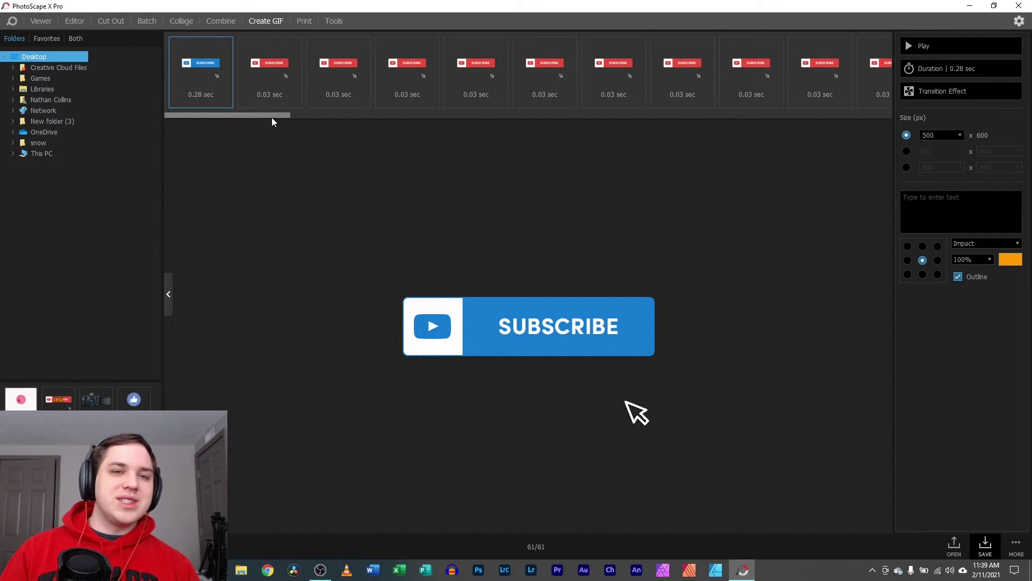
Step: In the Editor, erase the arrow graphic below the Subscribe button
left_click(75, 20)
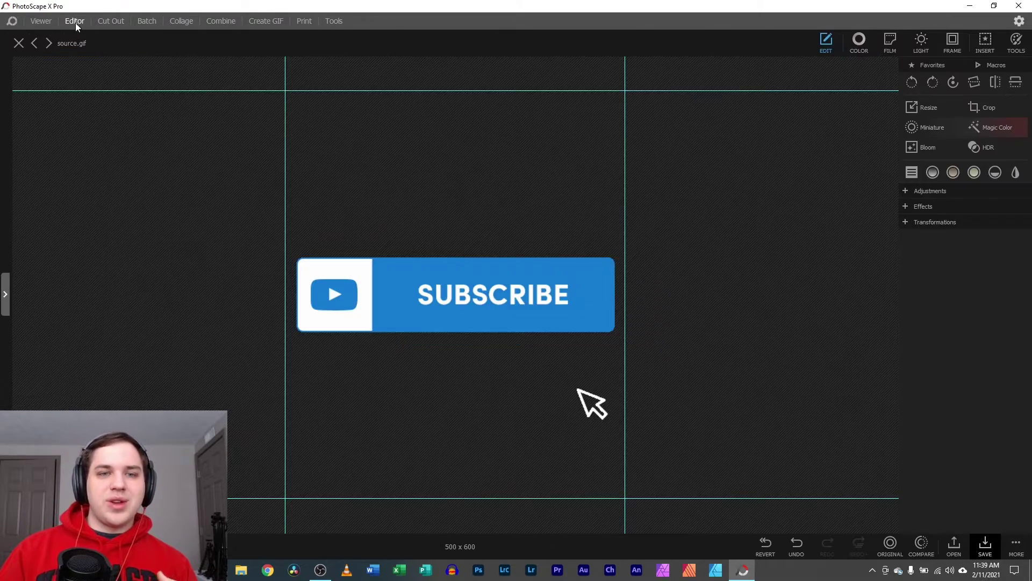
left_click(1017, 41)
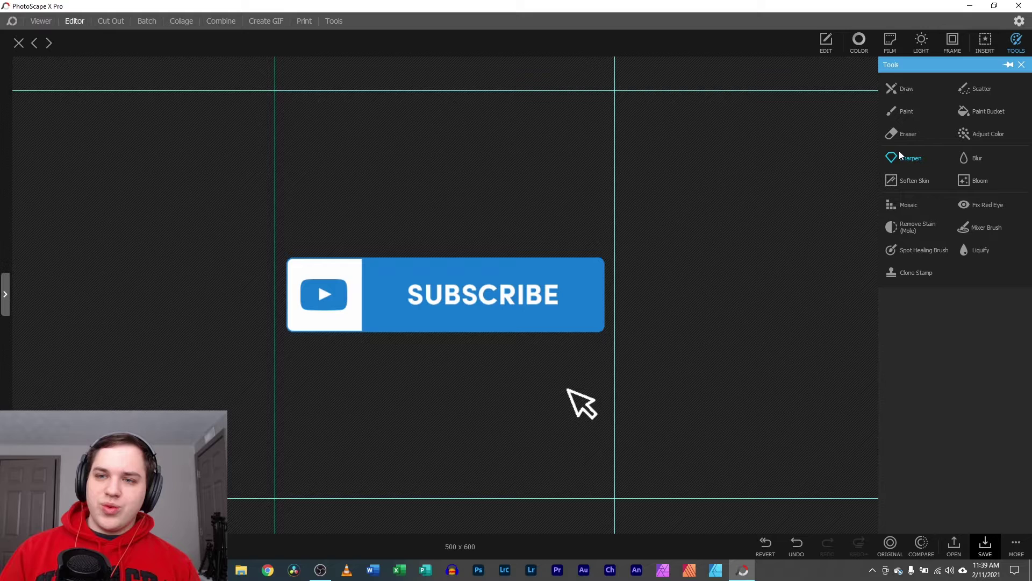
left_click(900, 133)
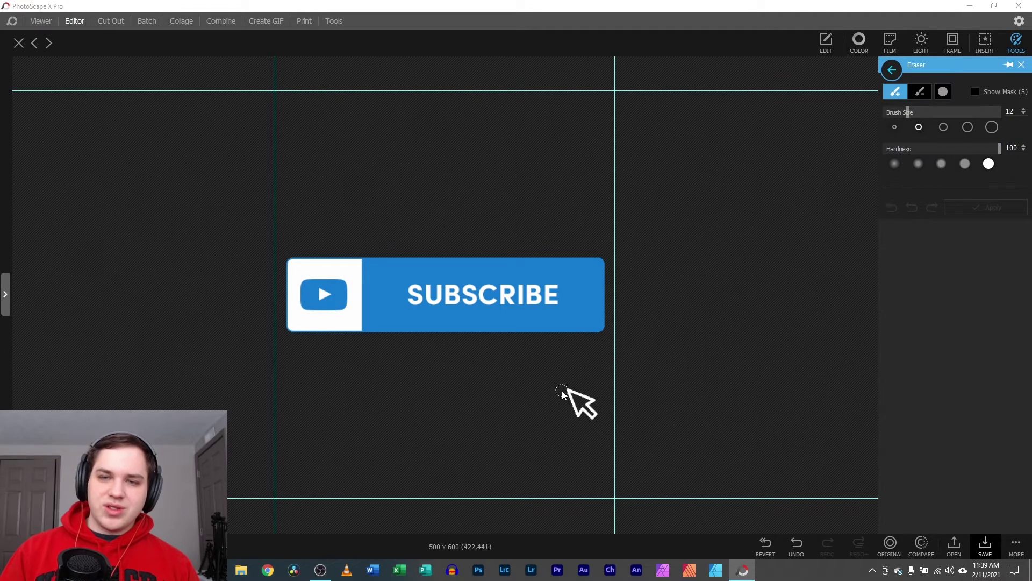
left_click_drag(562, 394, 615, 426)
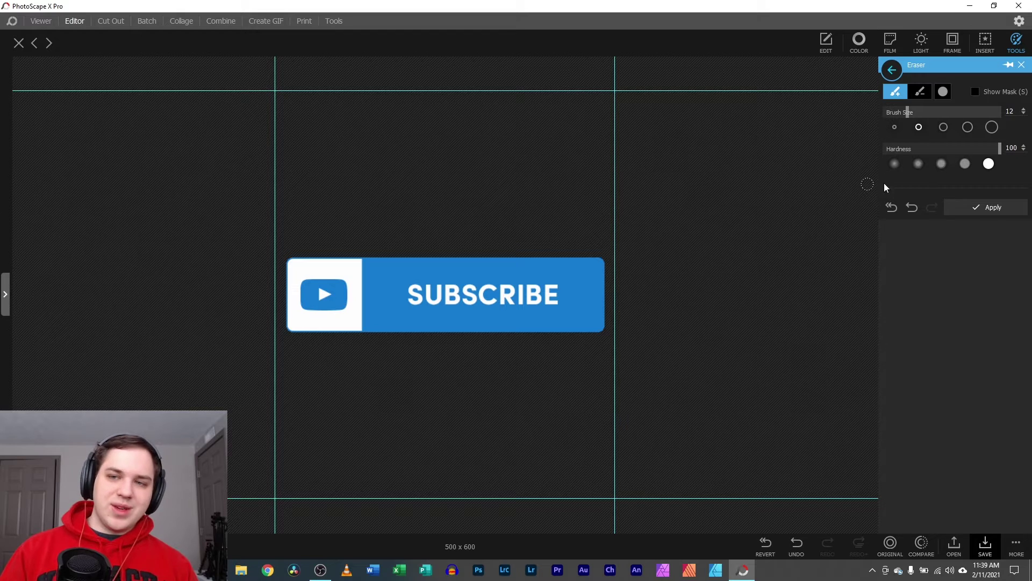
left_click(1021, 65)
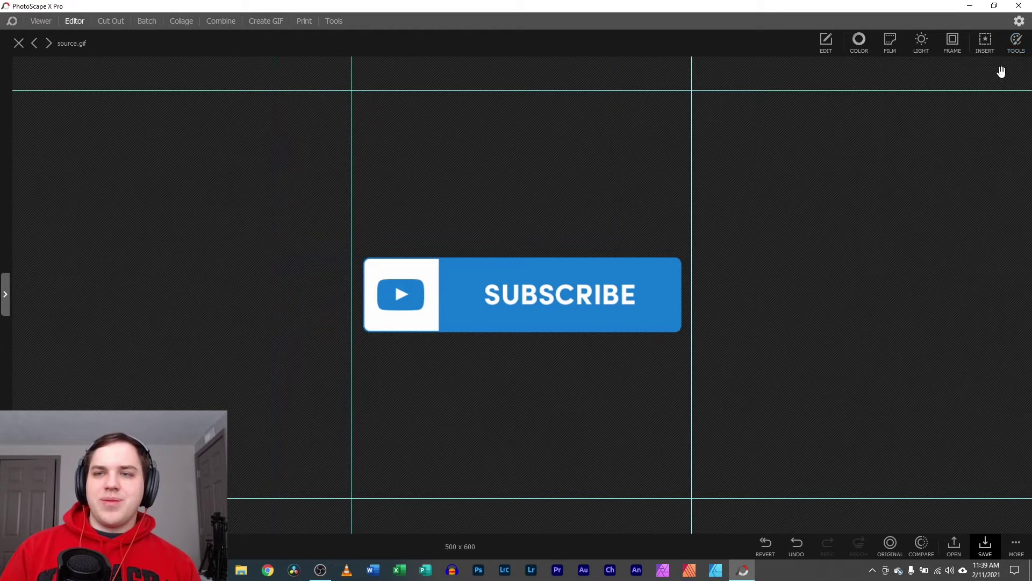
Step: Draw a thickness-24 arrow, an ellipse and a rounded square over the frame
left_click(985, 39)
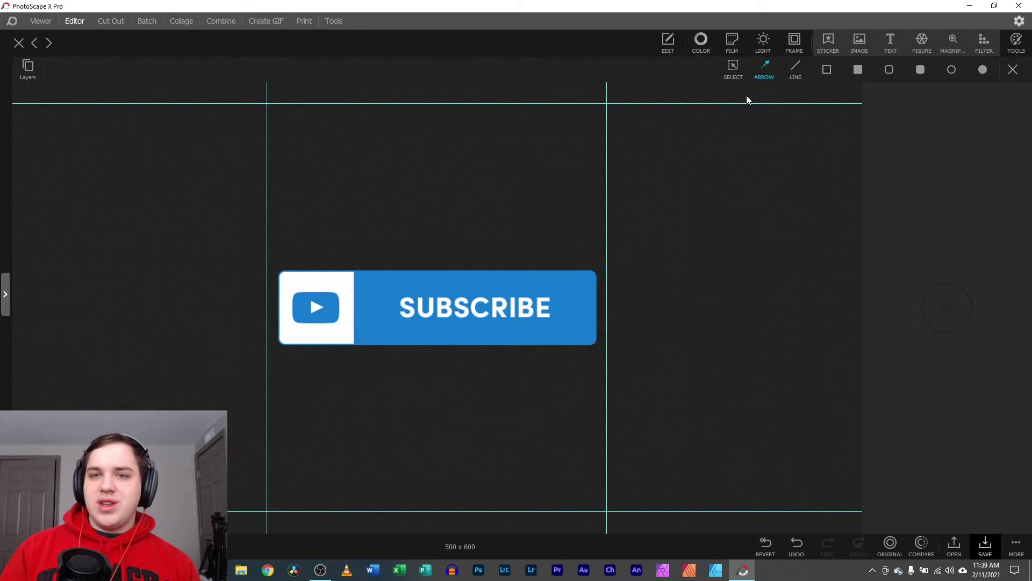
left_click_drag(574, 434, 514, 365)
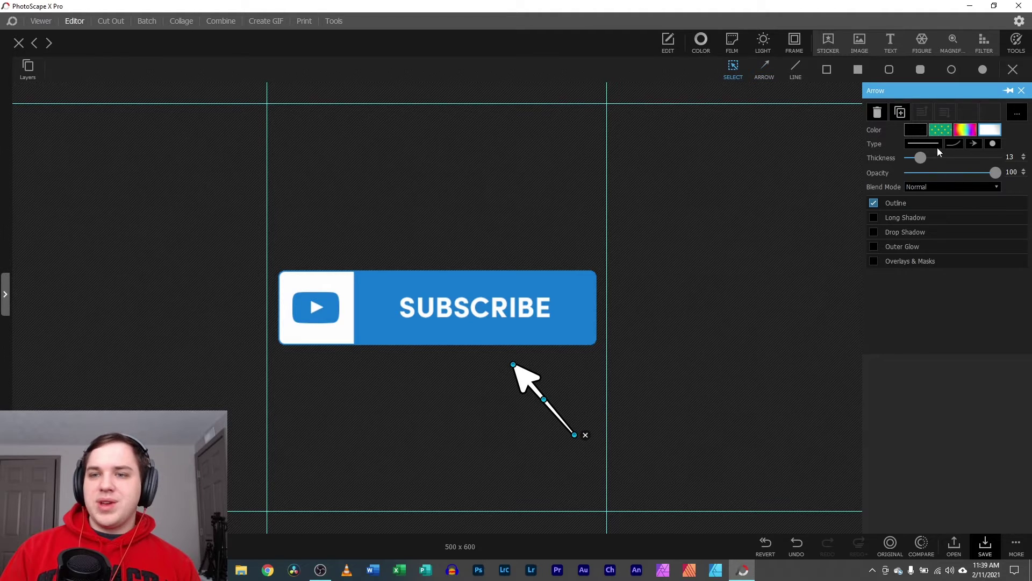
left_click_drag(920, 157, 930, 158)
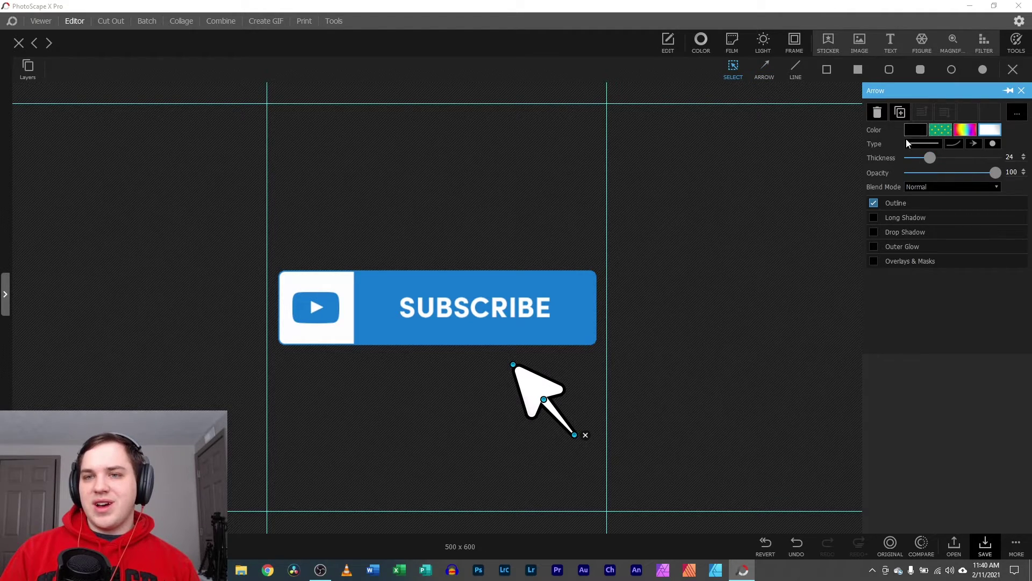
left_click(952, 70)
left_click_drag(412, 162, 469, 199)
left_click(889, 69)
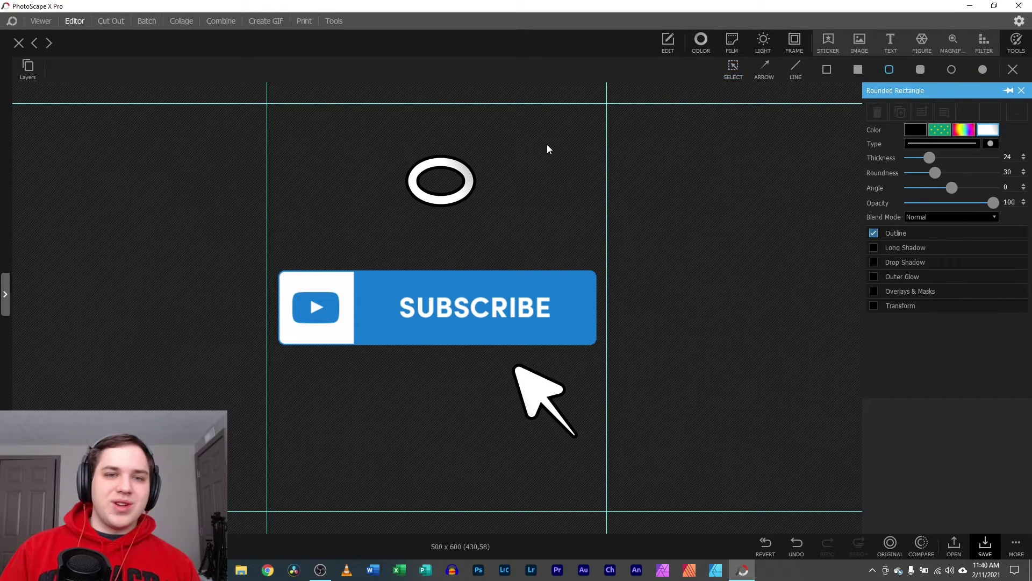
left_click_drag(300, 183, 363, 239)
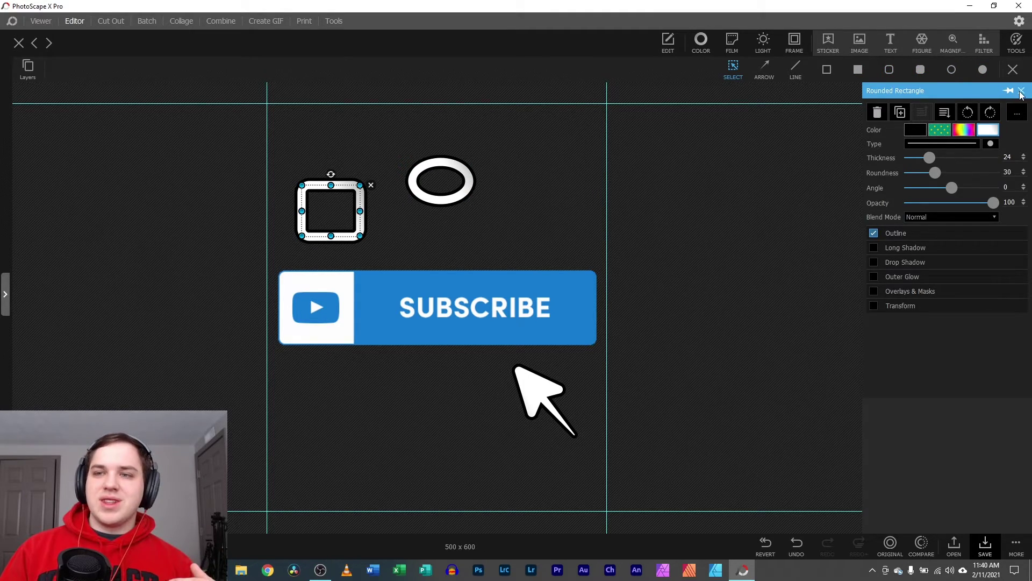
key("Escape")
Step: Undo the practice shapes, redo the blue hue shift, and apply it
key("ctrl+z")
key("ctrl+z")
key("ctrl+z")
key("ctrl+z")
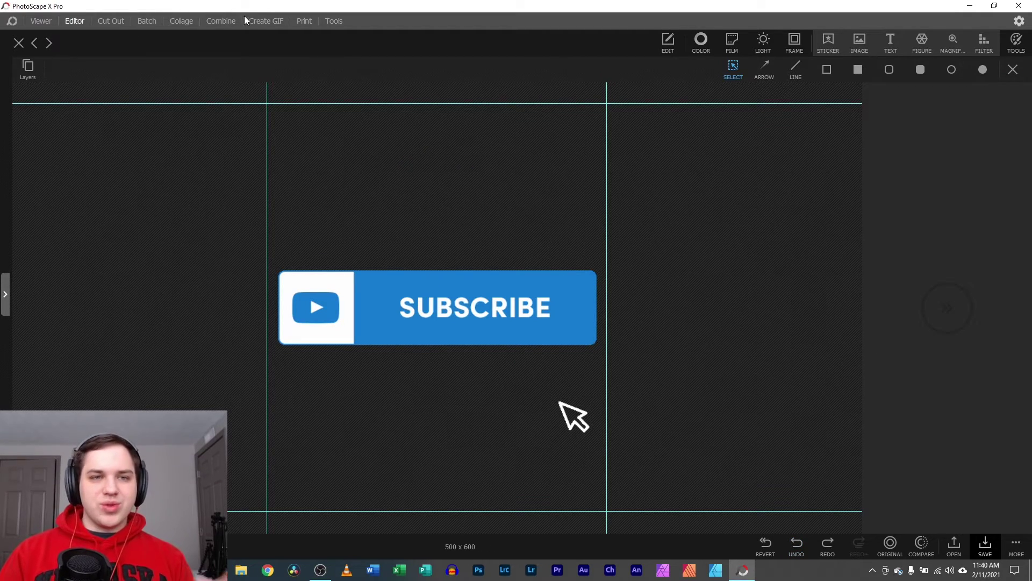
key("ctrl+z")
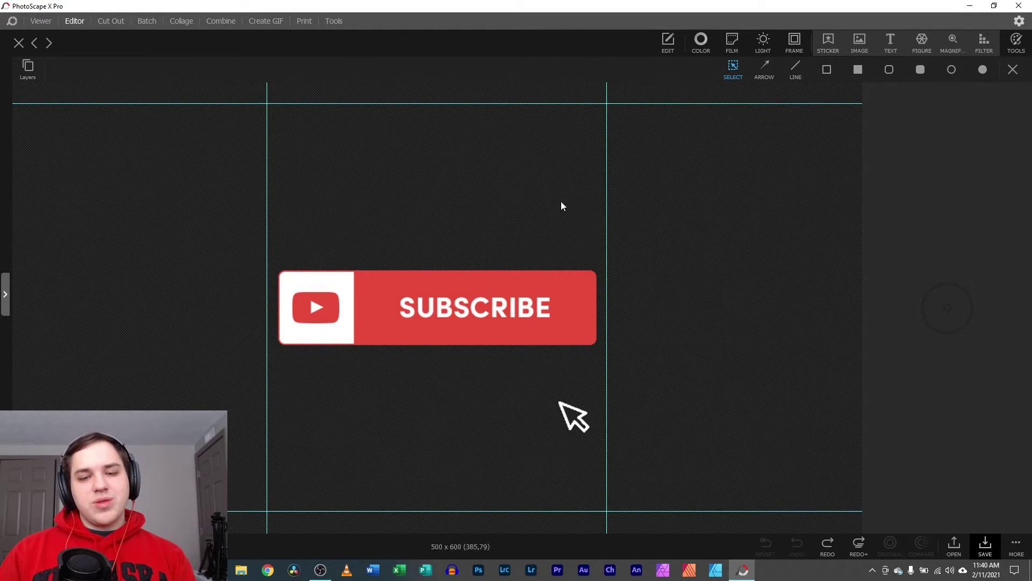
left_click(858, 542)
left_click(909, 540)
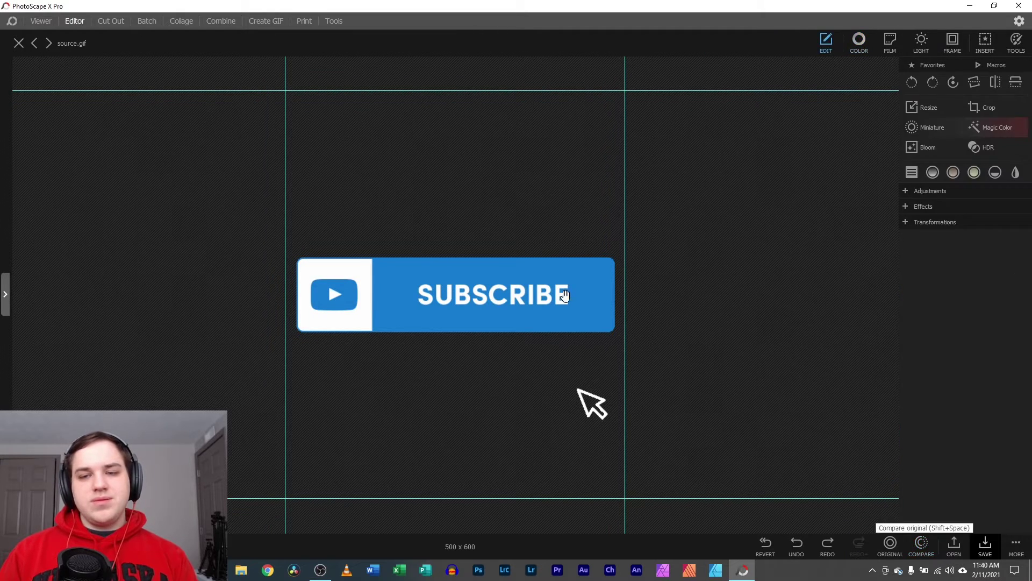
Step: Set the first blue frame's duration to 0.01 seconds through its Show Info settings
left_click(267, 19)
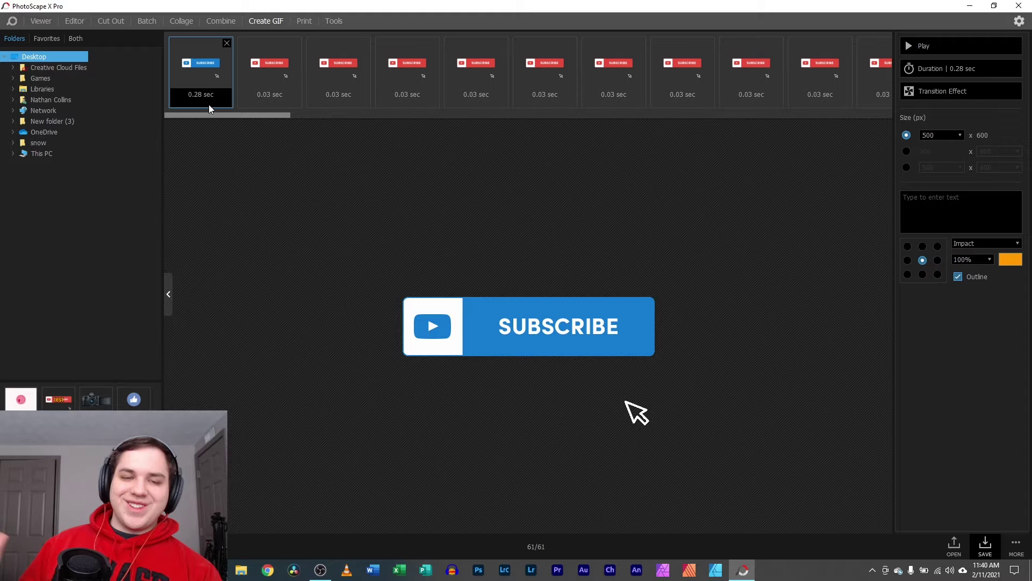
left_click_drag(209, 104, 195, 72)
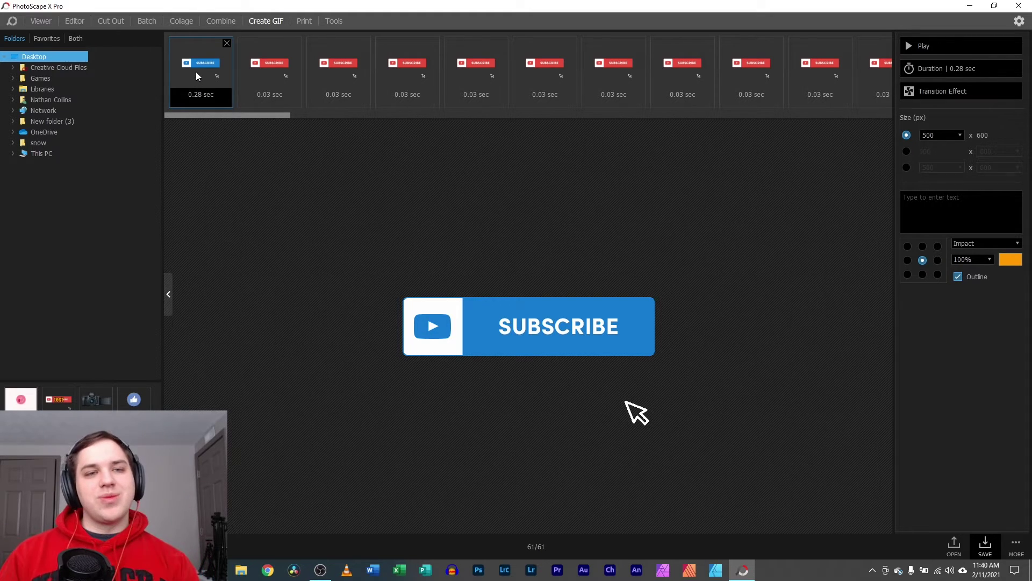
right_click(199, 63)
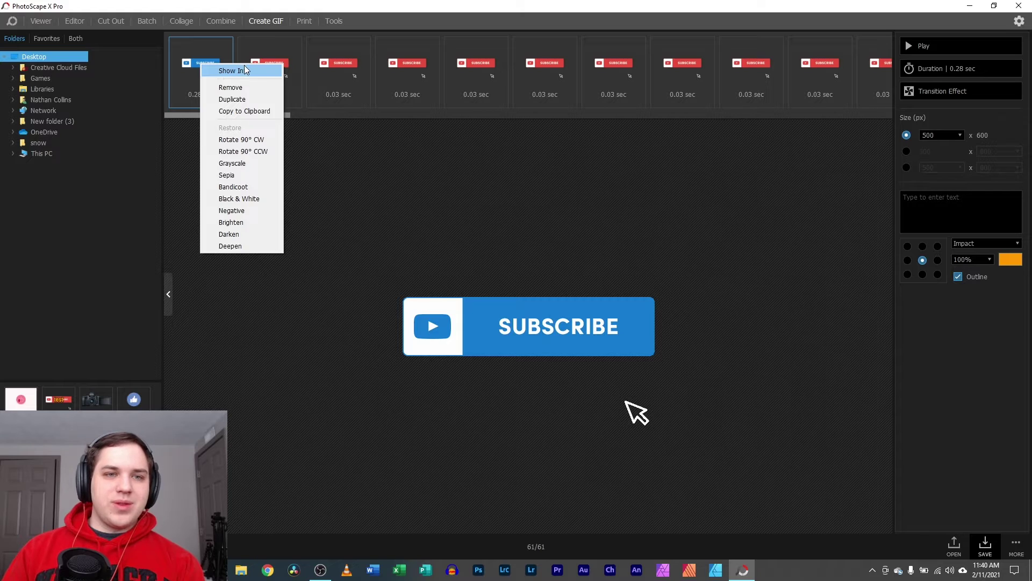
left_click(229, 72)
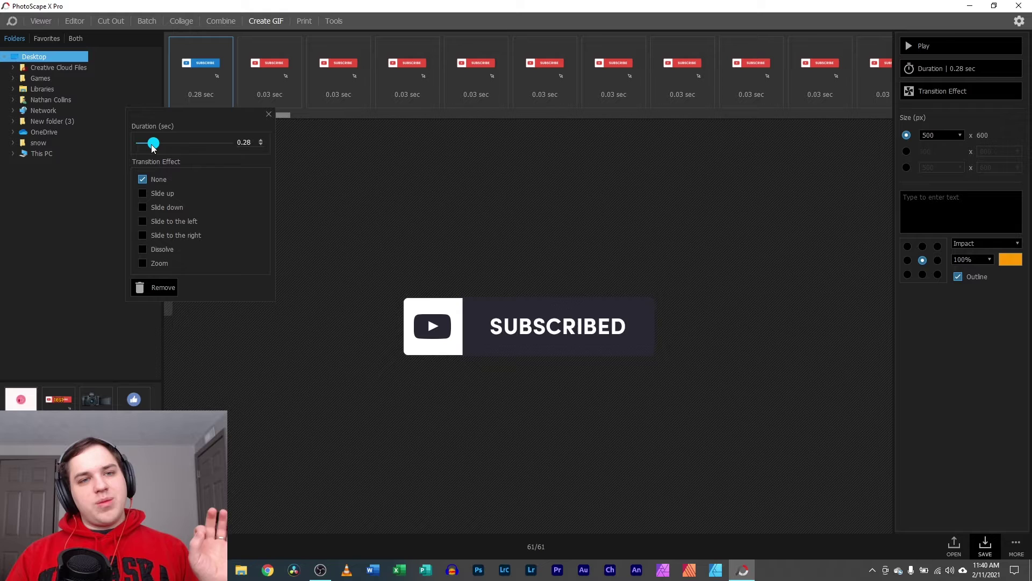
left_click_drag(162, 143, 1, 150)
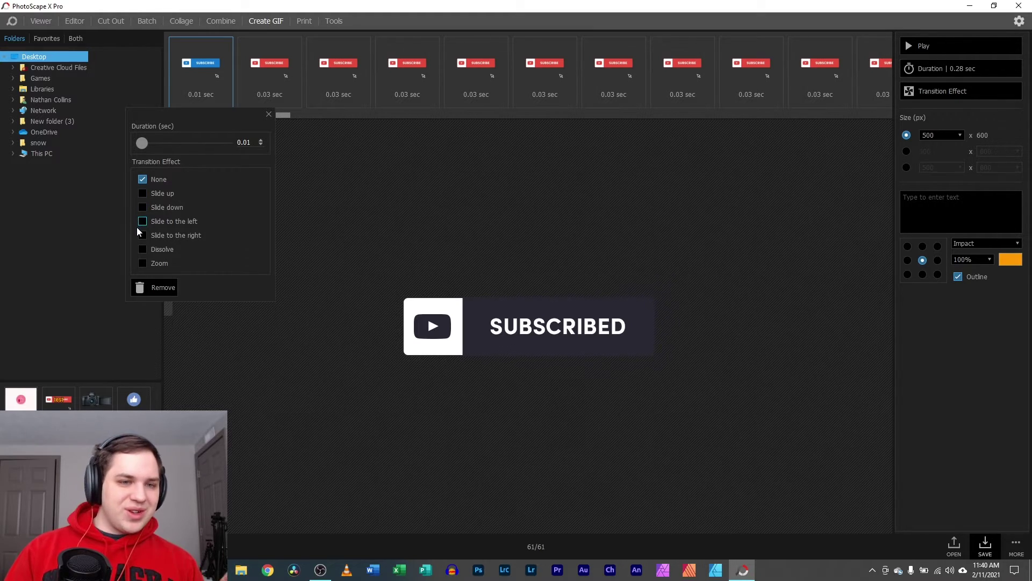
left_click(268, 114)
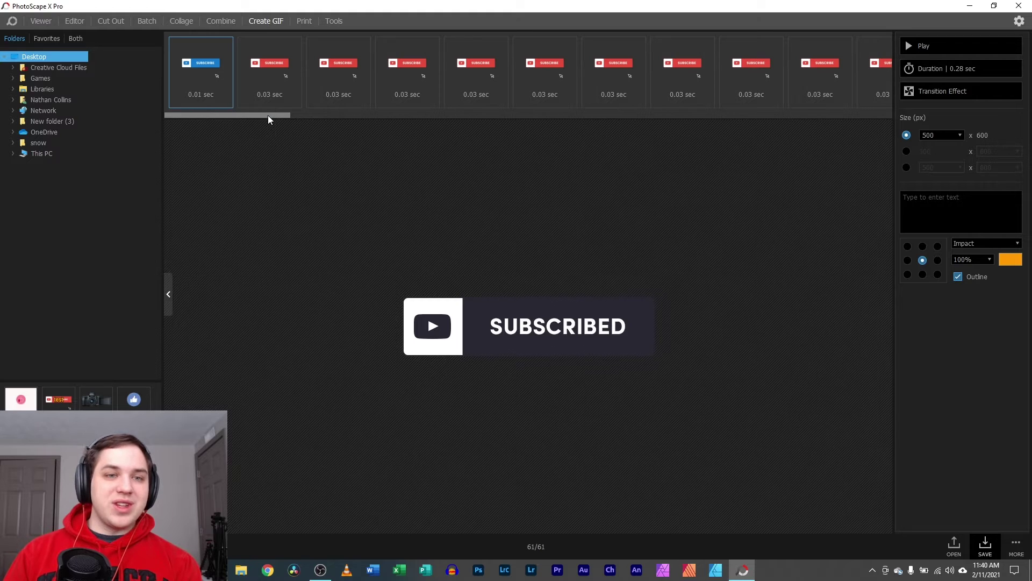
Step: Rotate the first GIF frame 90° clockwise
right_click(209, 76)
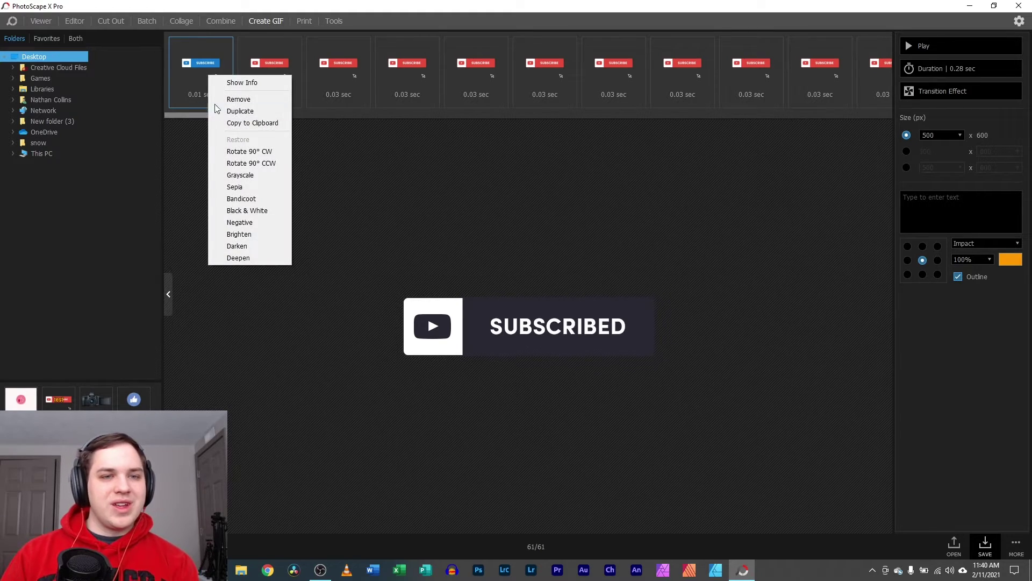
left_click(249, 151)
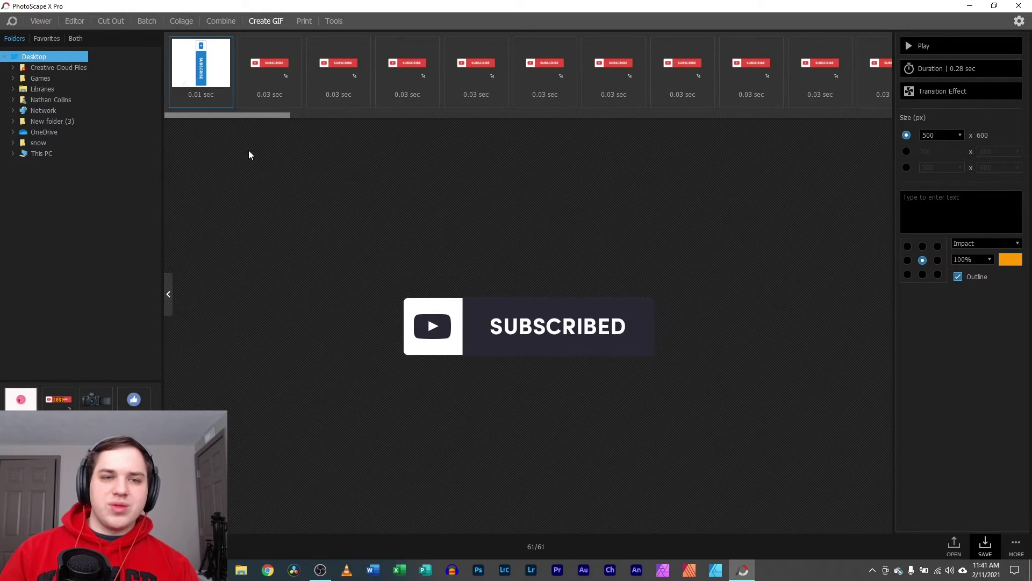
left_click(208, 82)
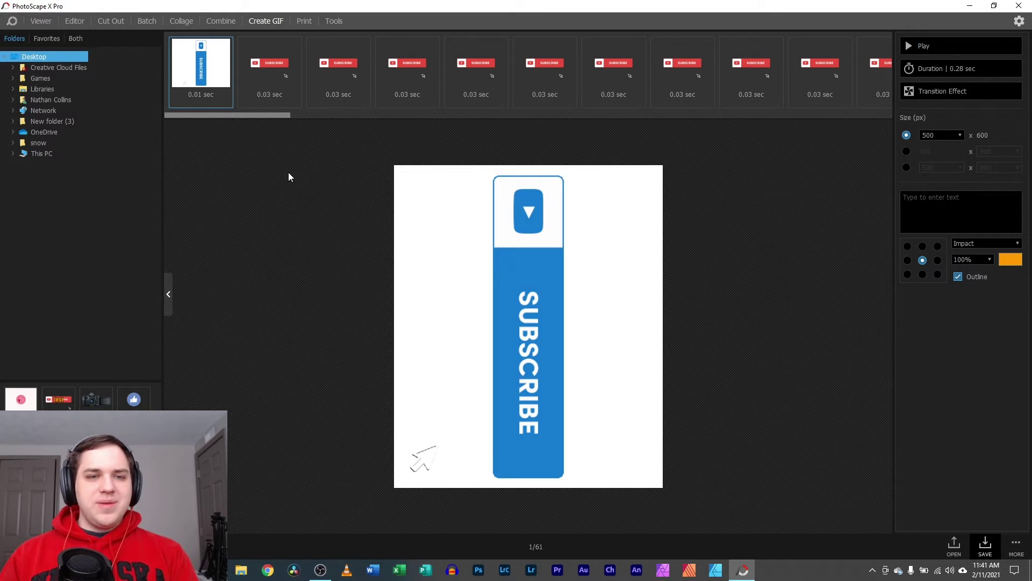
Step: Copy the rotated first frame to the clipboard and remove it from the animation
right_click(270, 176)
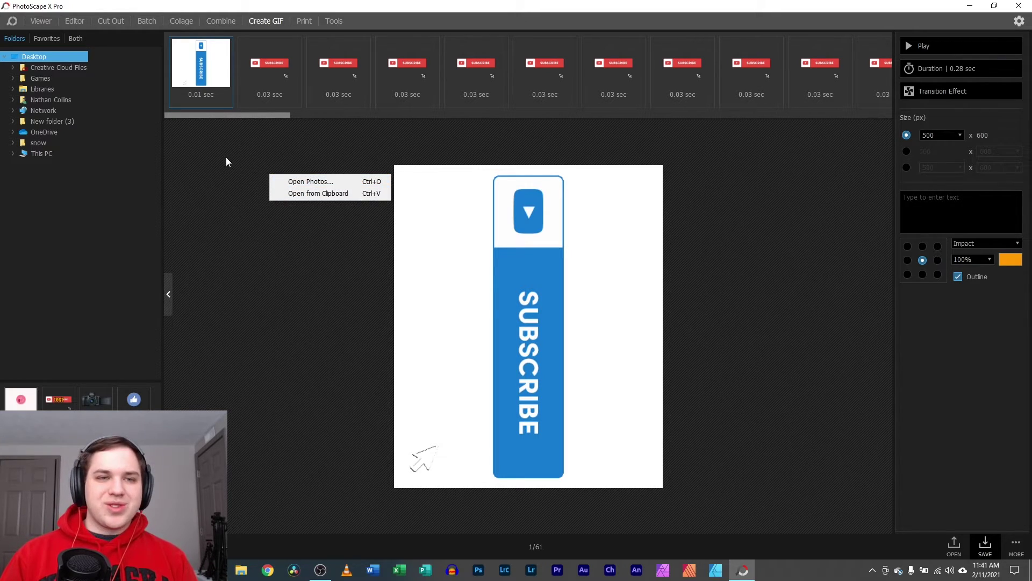
right_click(208, 83)
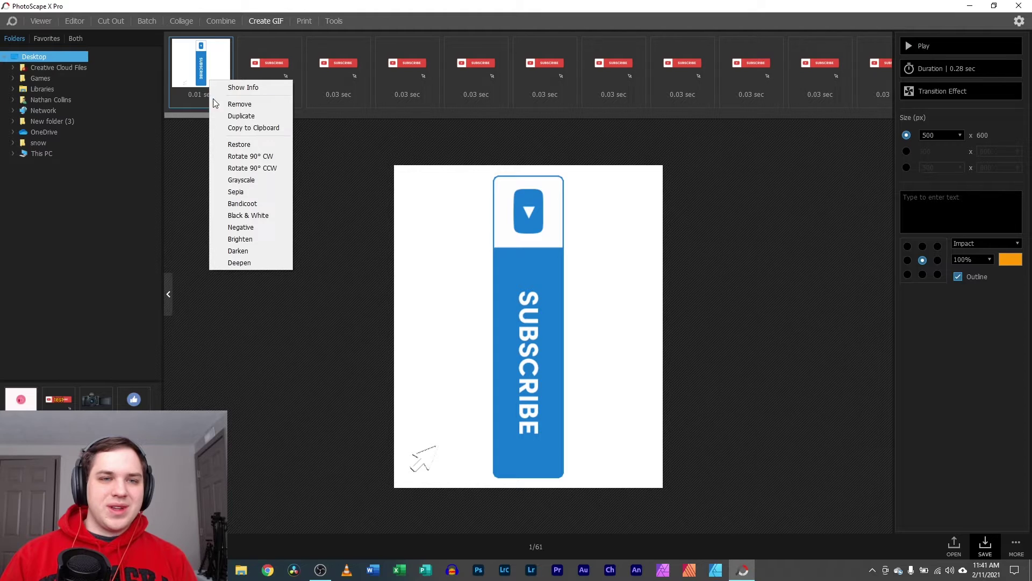
left_click(236, 129)
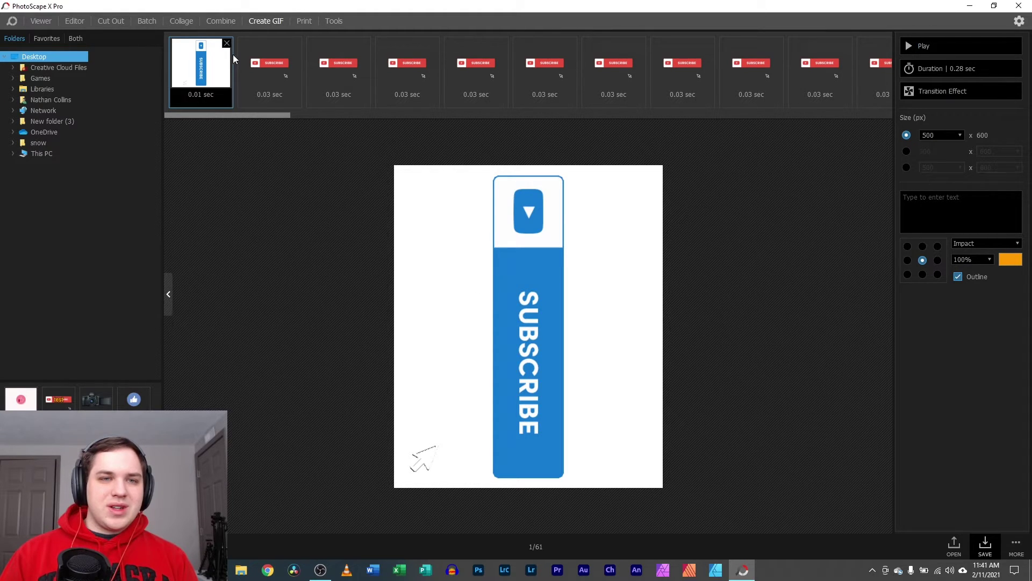
left_click(228, 42)
Step: Copy the blue Subscribe image from the Editor to the clipboard
left_click(73, 20)
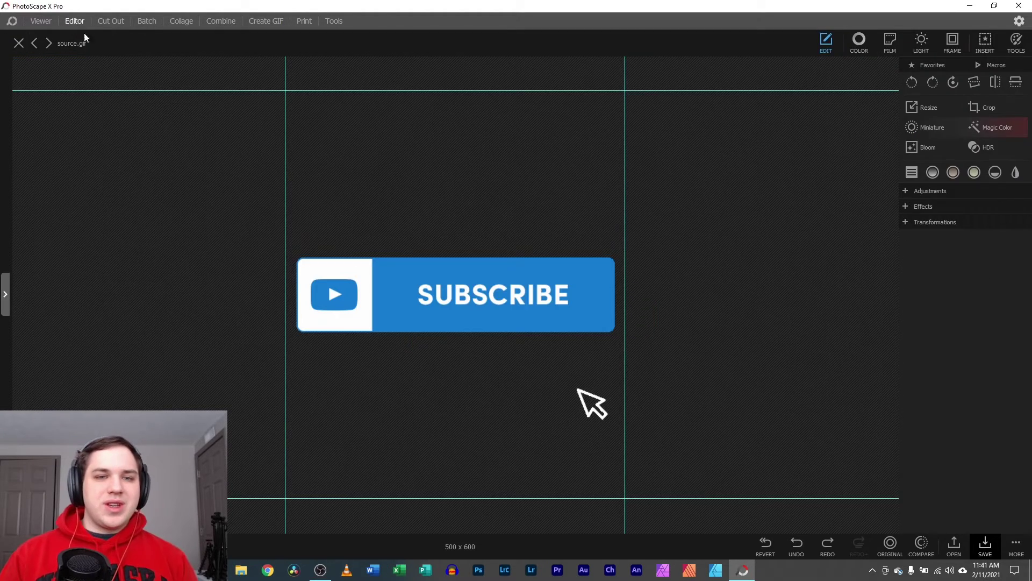
right_click(510, 228)
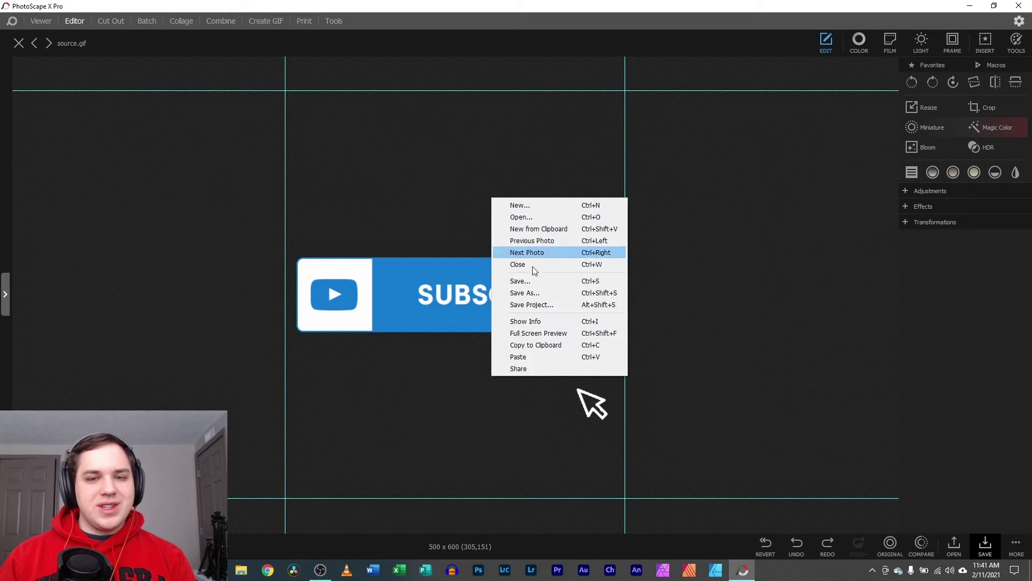
left_click(549, 344)
Step: Append the copied image in Create GIF as frame 61 via Open from Clipboard
left_click(264, 20)
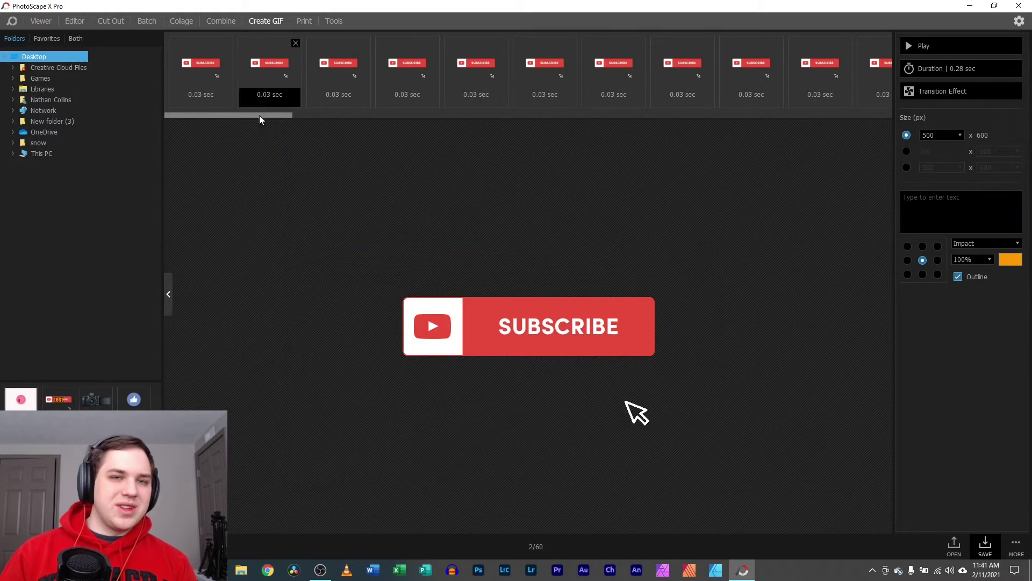
right_click(304, 161)
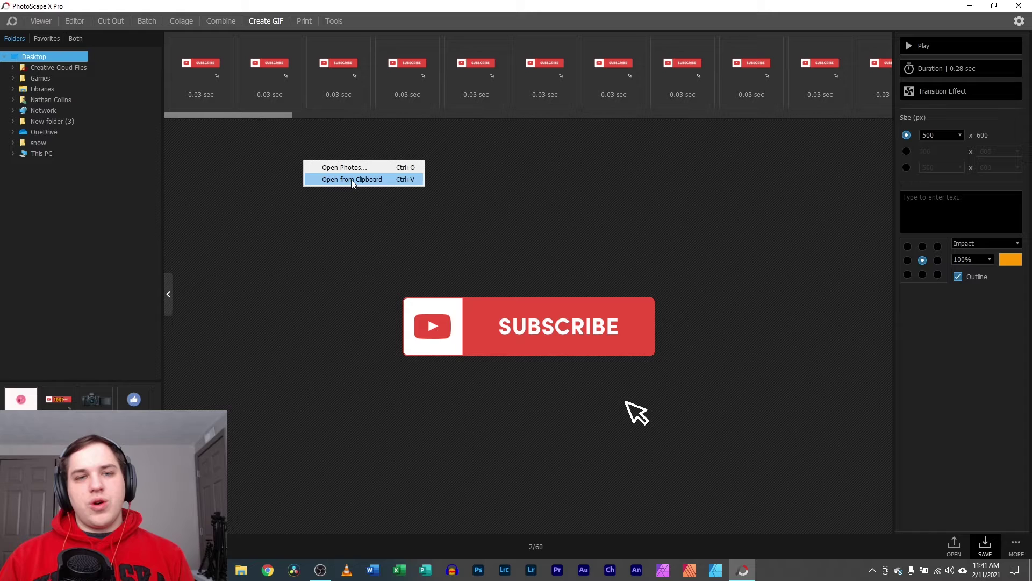
left_click(352, 179)
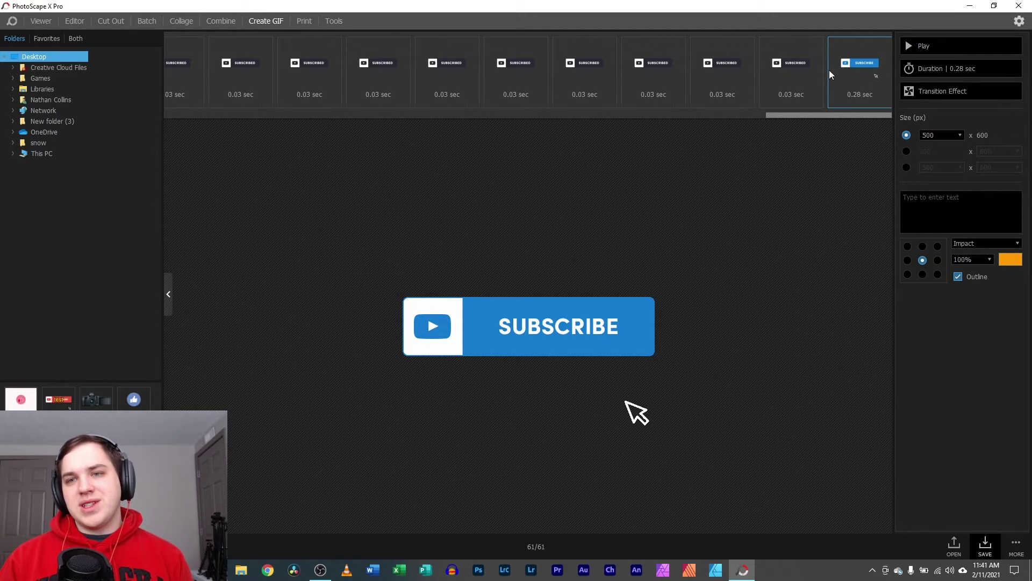
right_click(858, 77)
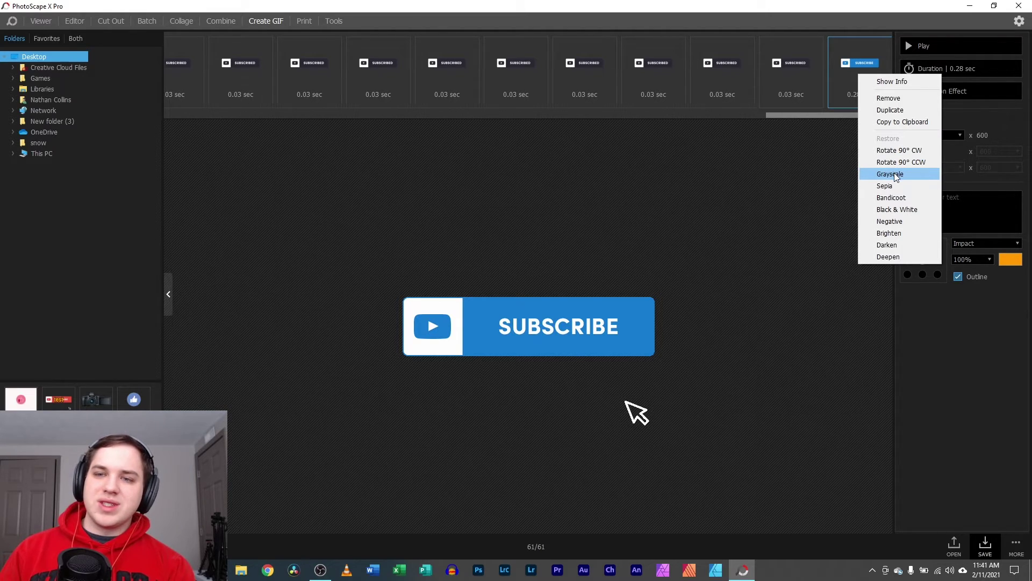
Step: Turn the last frame grey as a test
left_click(898, 209)
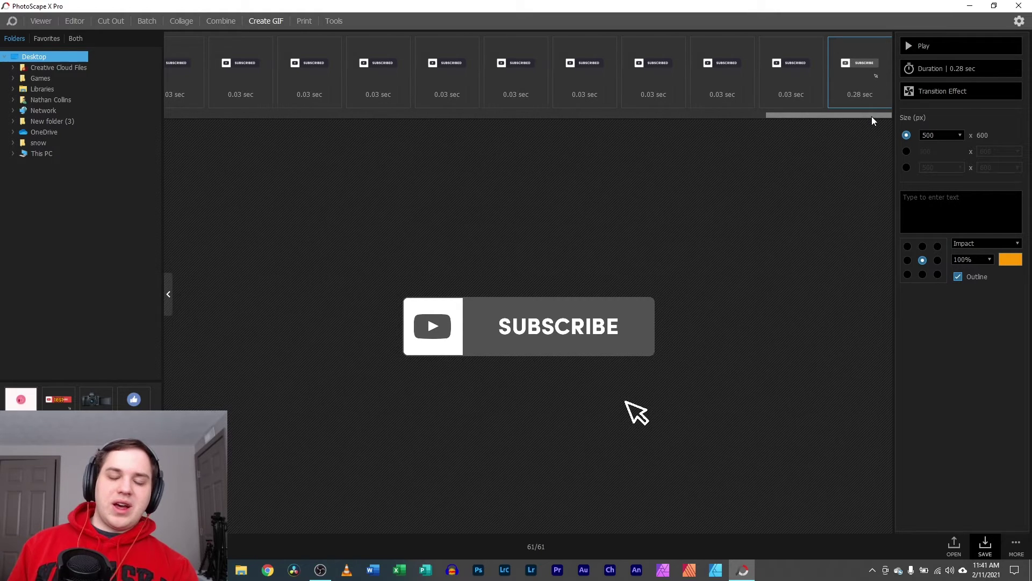
right_click(882, 61)
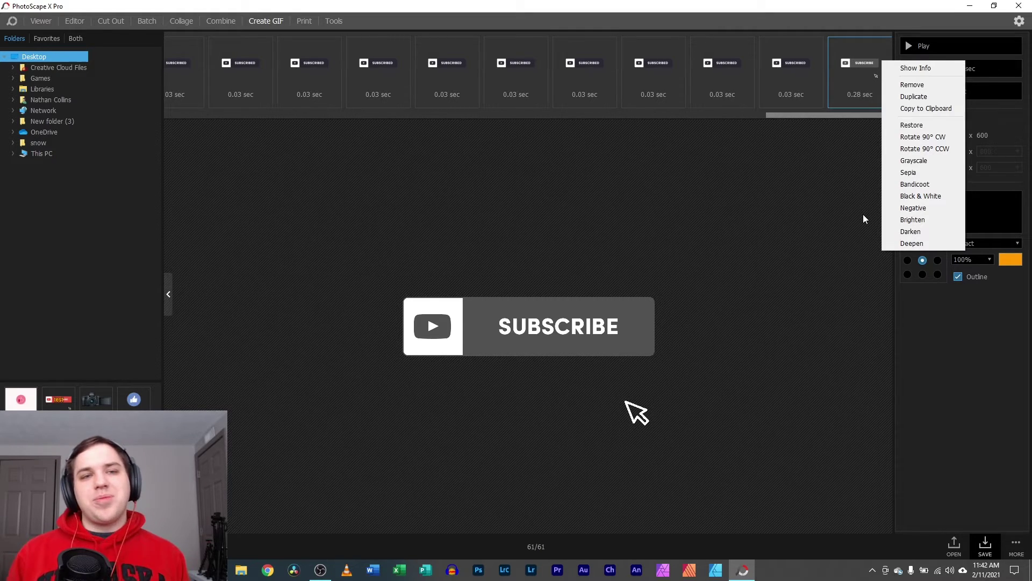
left_click(605, 173)
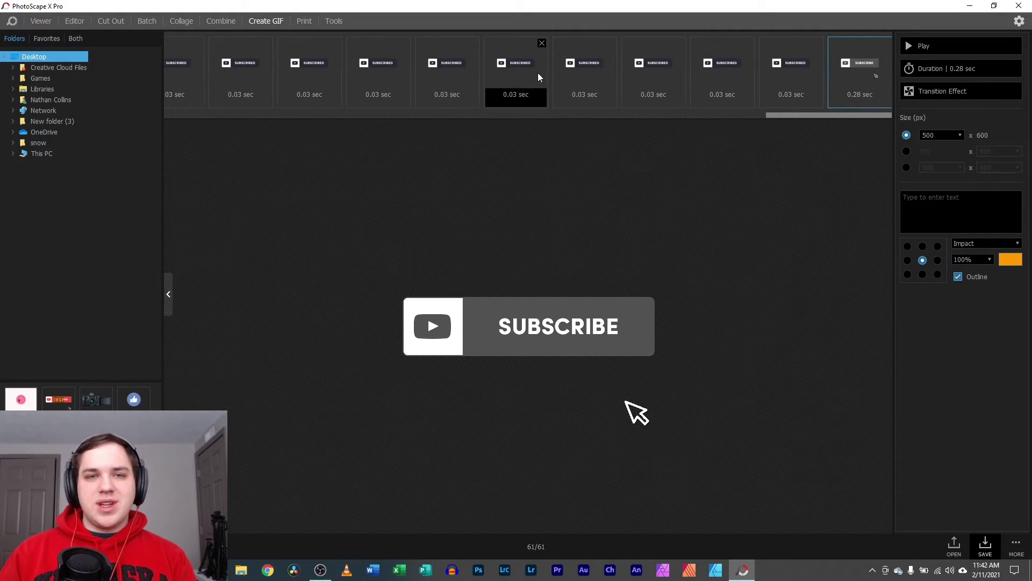
left_click_drag(779, 119, 828, 120)
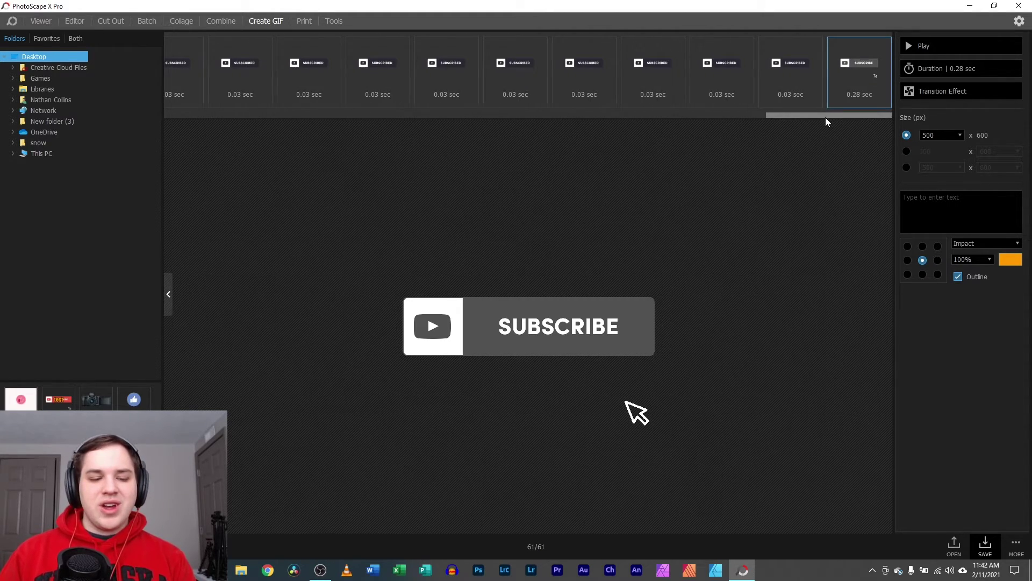
Step: Delete every frame and reload the 61-frame GIF into the empty strip
key("ctrl+a")
key("Delete")
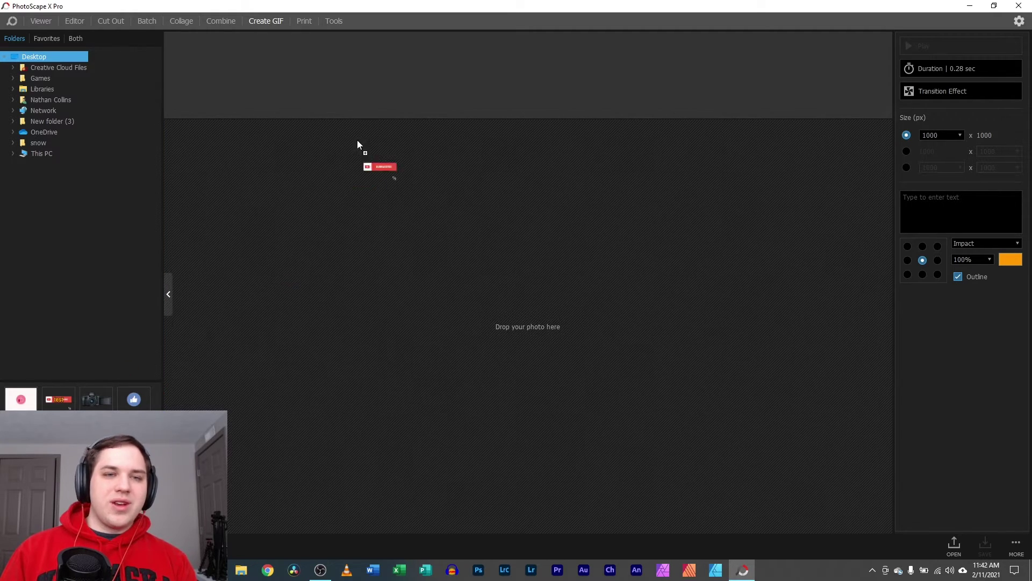
left_click_drag(357, 144, 392, 76)
right_click(445, 168)
left_click(489, 189)
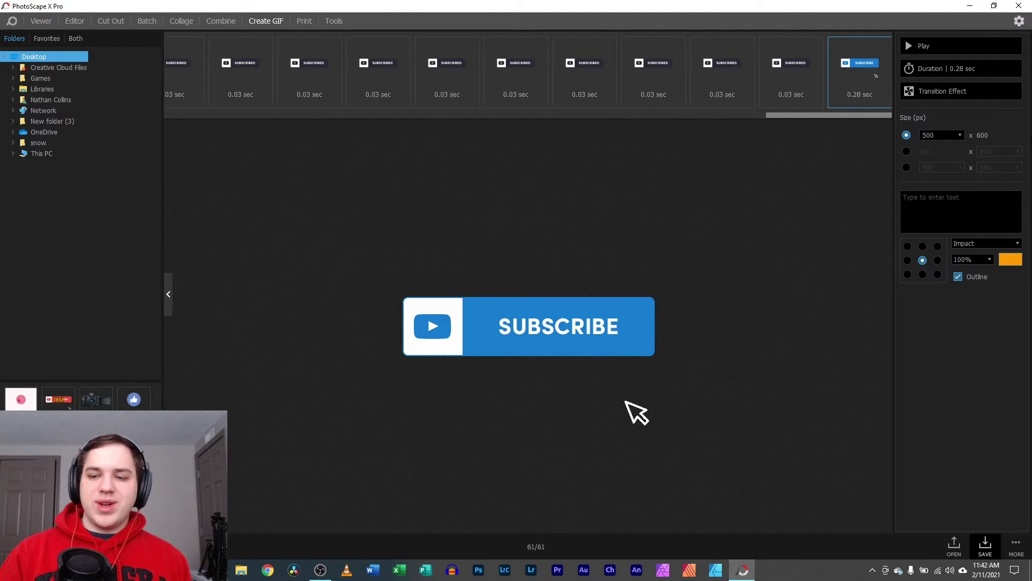
Step: Check the Save window's 500 x 600, 61-frame, Looping Forever settings, then close it without saving
left_click(985, 544)
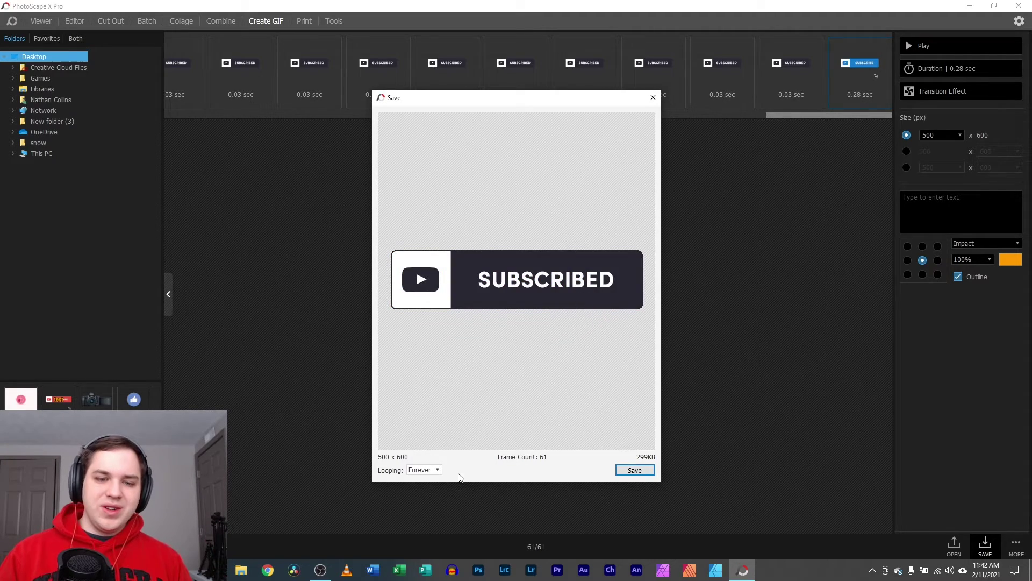
left_click(437, 470)
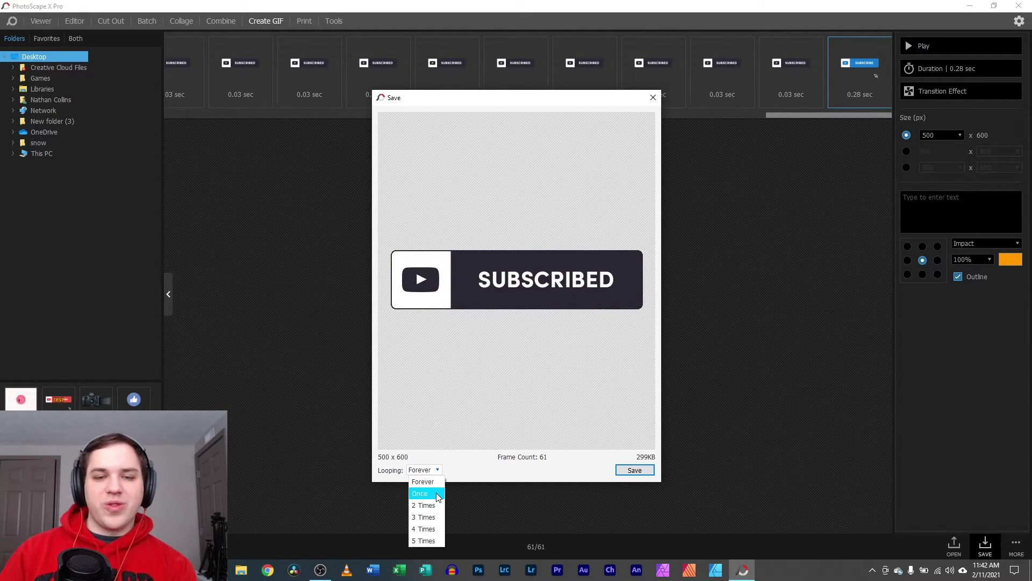
left_click(431, 482)
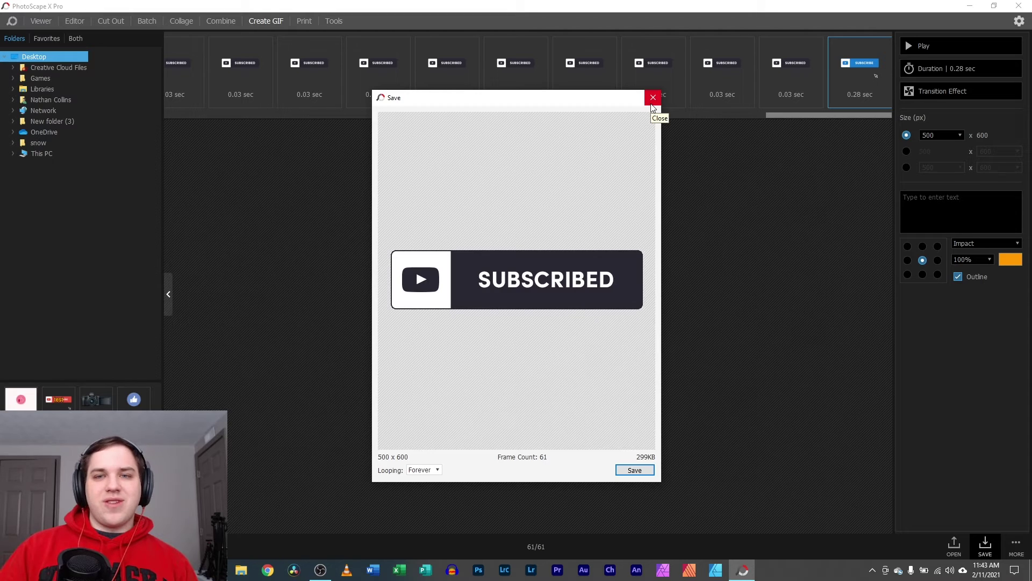
left_click(647, 99)
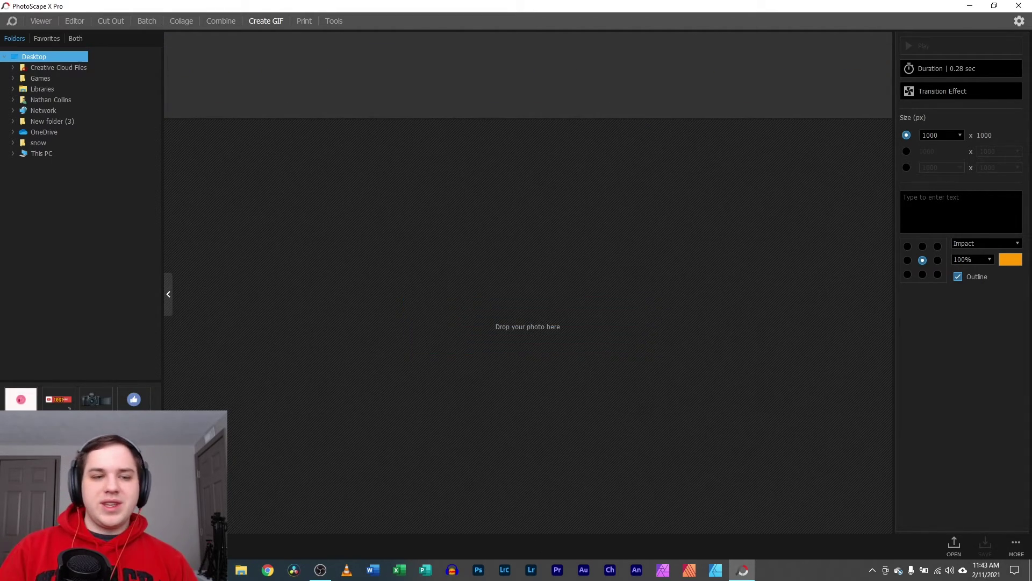
Step: Add the two Like & Share images as frames, play them, and apply 0.28 sec to both
left_click_drag(375, 357, 406, 266)
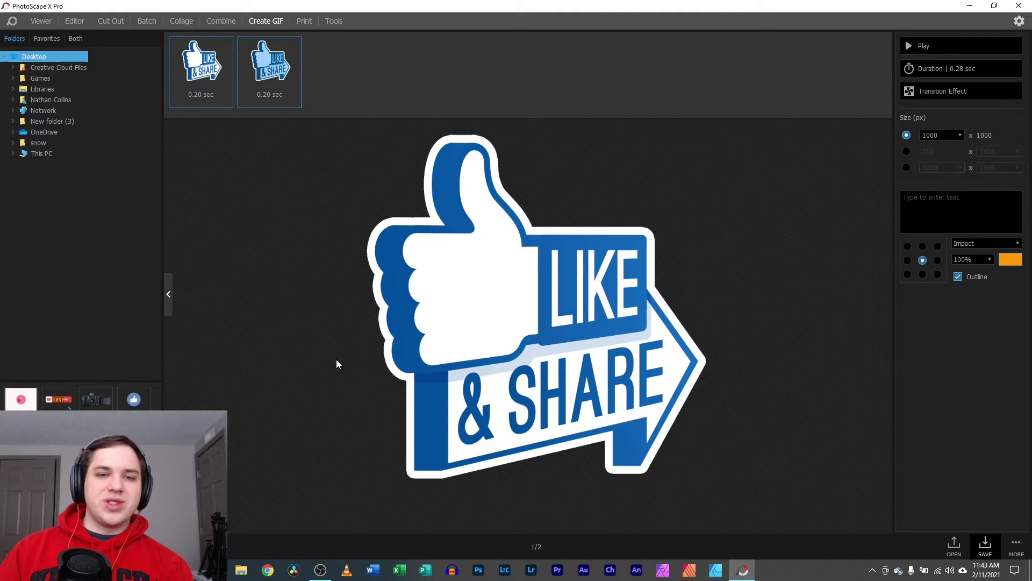
left_click(936, 44)
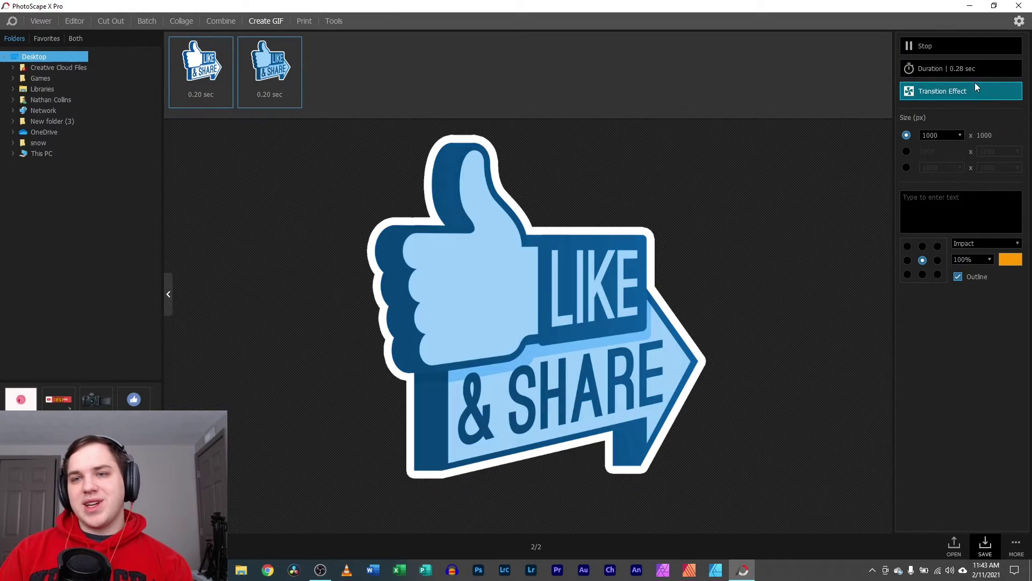
left_click(966, 68)
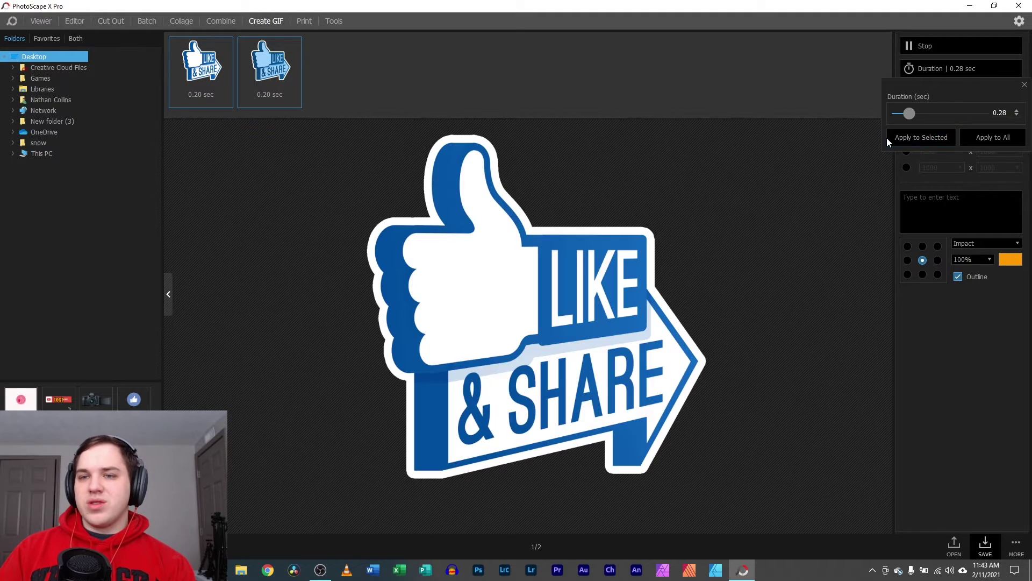
left_click(988, 137)
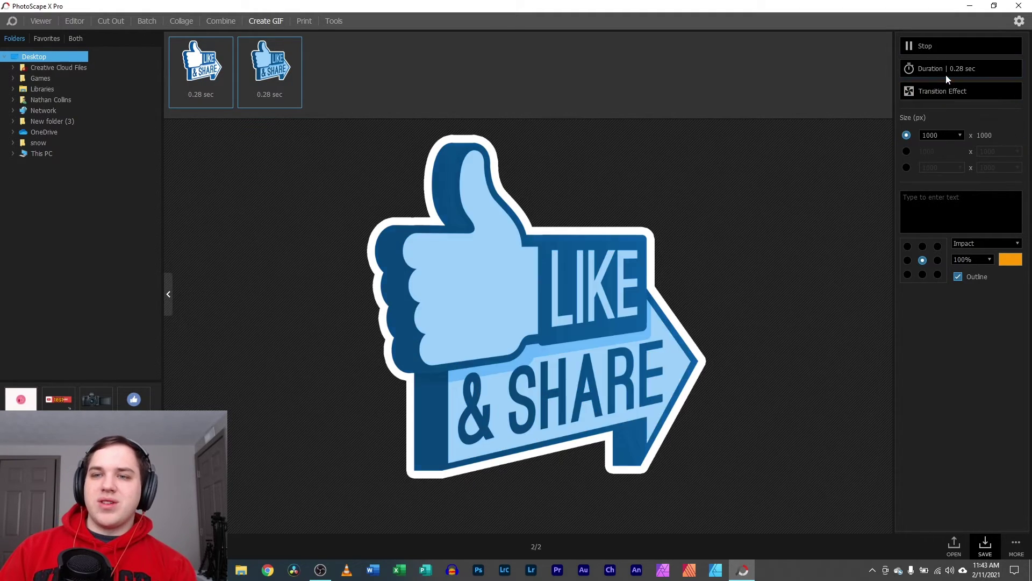
Step: Change the frame duration to 0.52 sec and apply it to all frames
left_click(946, 69)
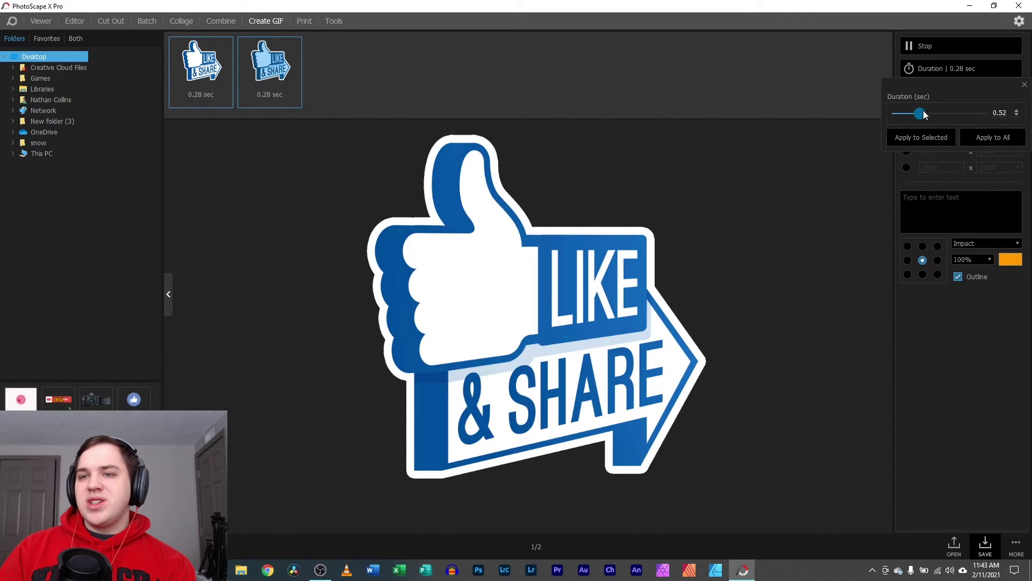
left_click_drag(923, 110, 922, 111)
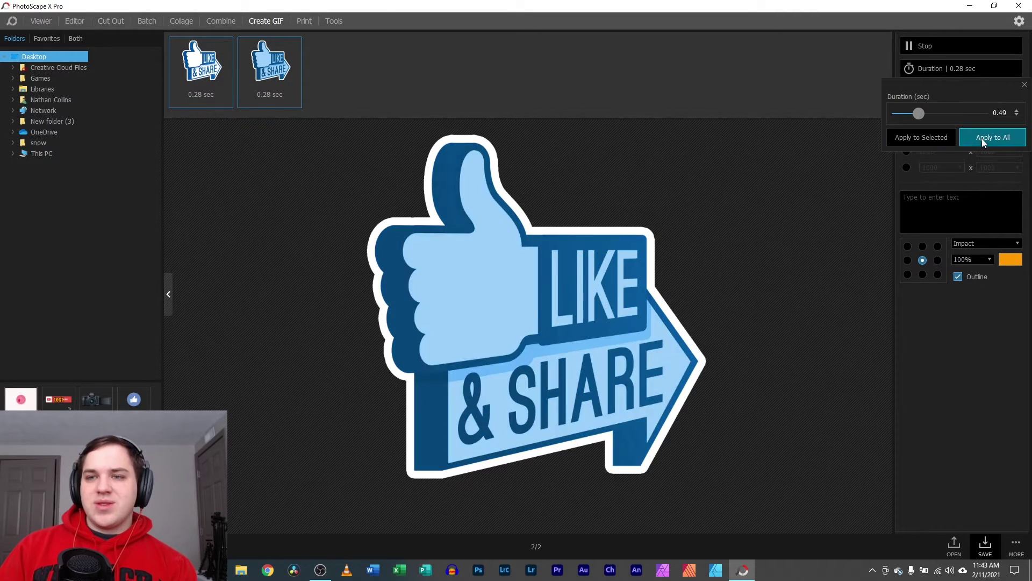
left_click(1024, 84)
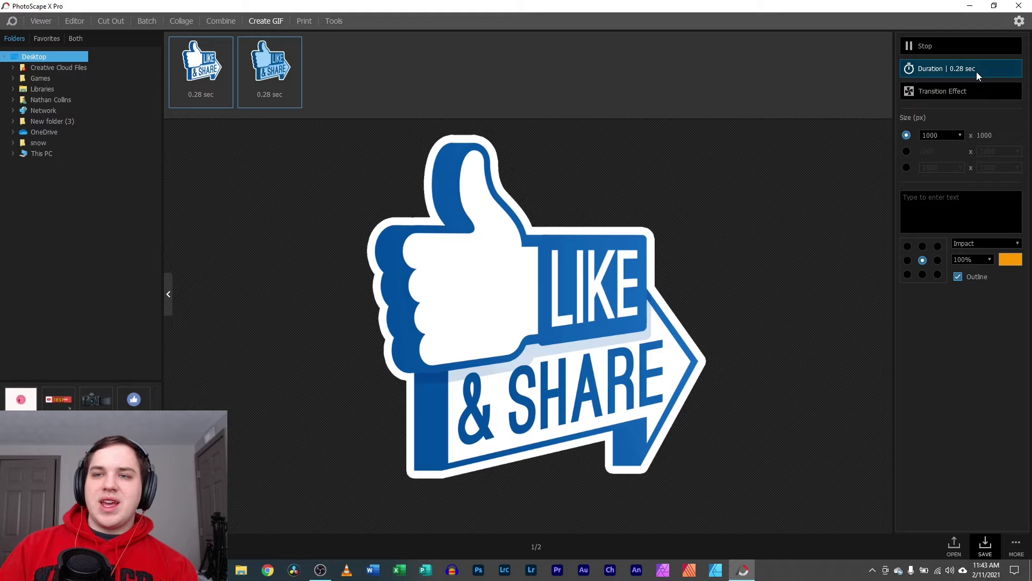
left_click(970, 68)
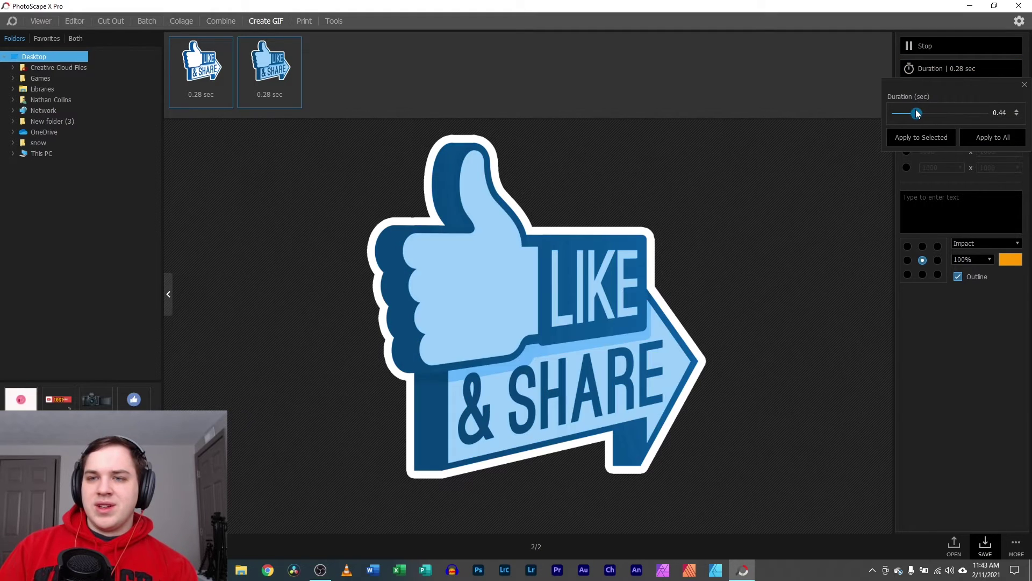
left_click(1005, 138)
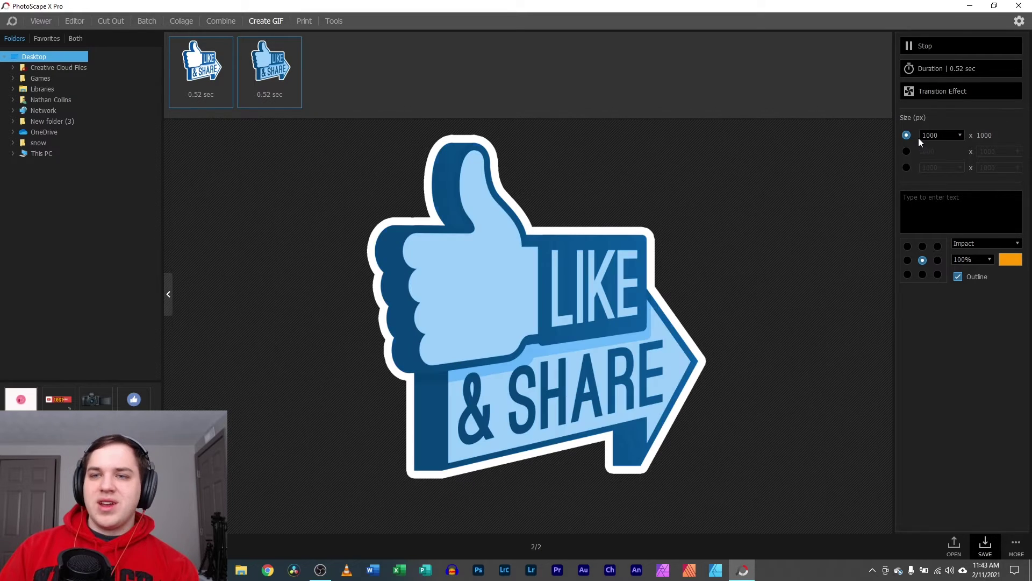
Step: Keep the output size at 1000 x 1000
left_click(960, 138)
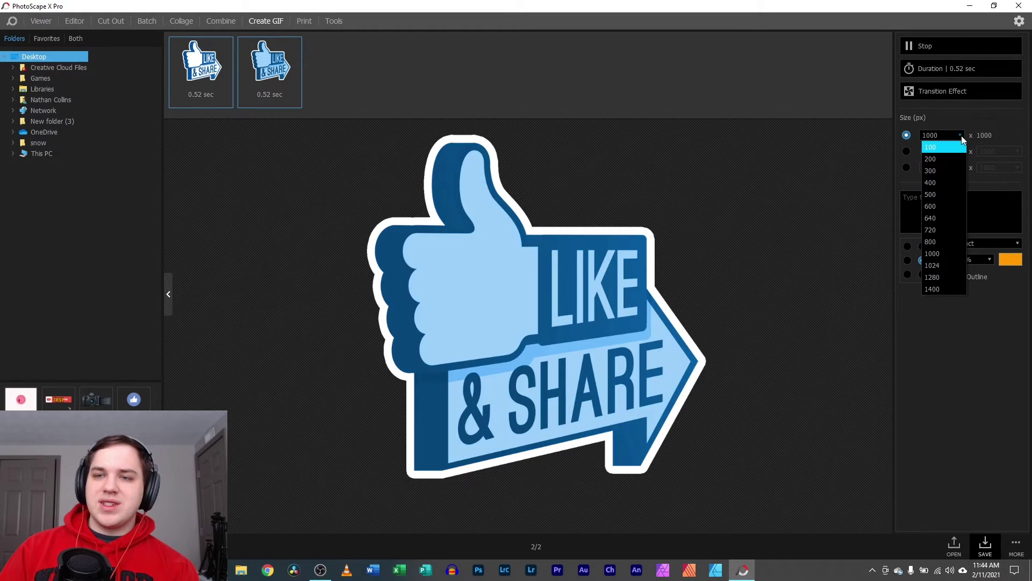
left_click(961, 138)
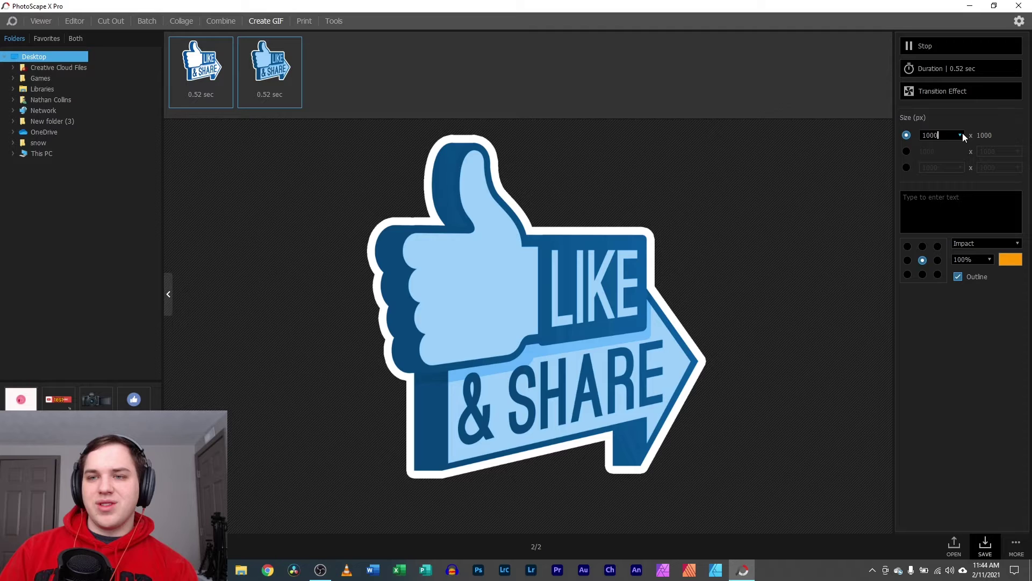
left_click(939, 135)
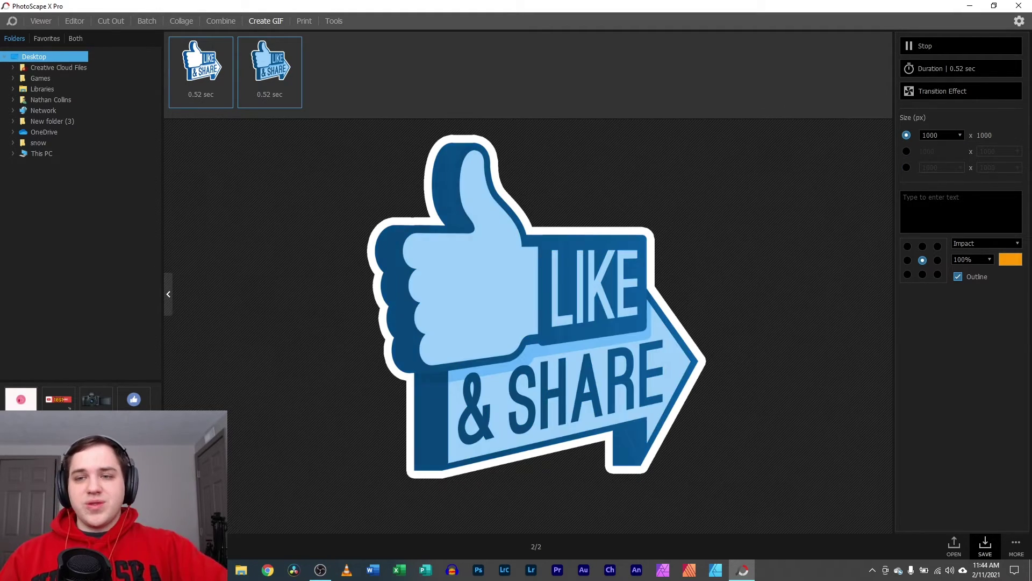
Step: Type a person's name as a caption over the GIF, correcting typos along the way
left_click(961, 211)
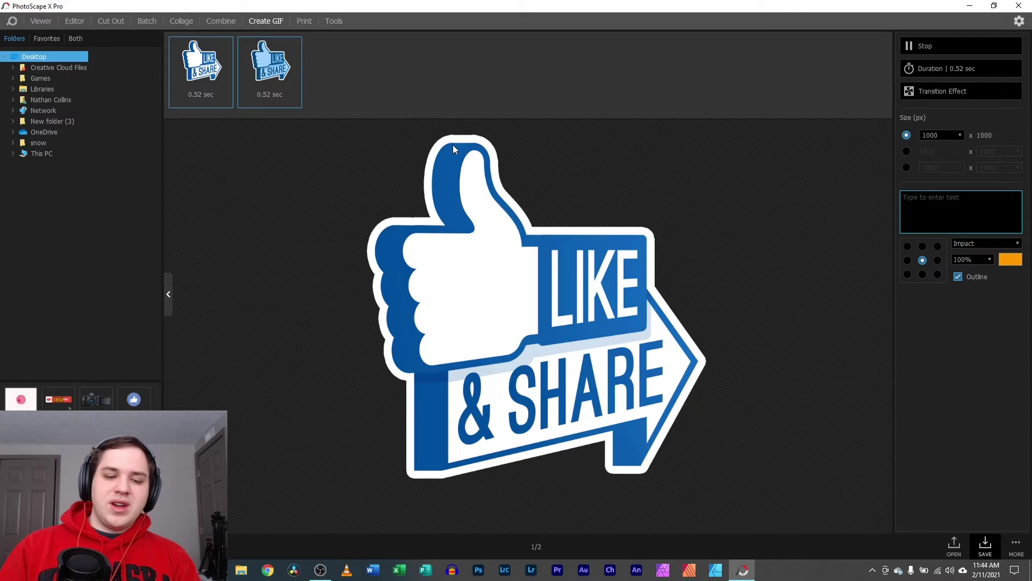
type("test")
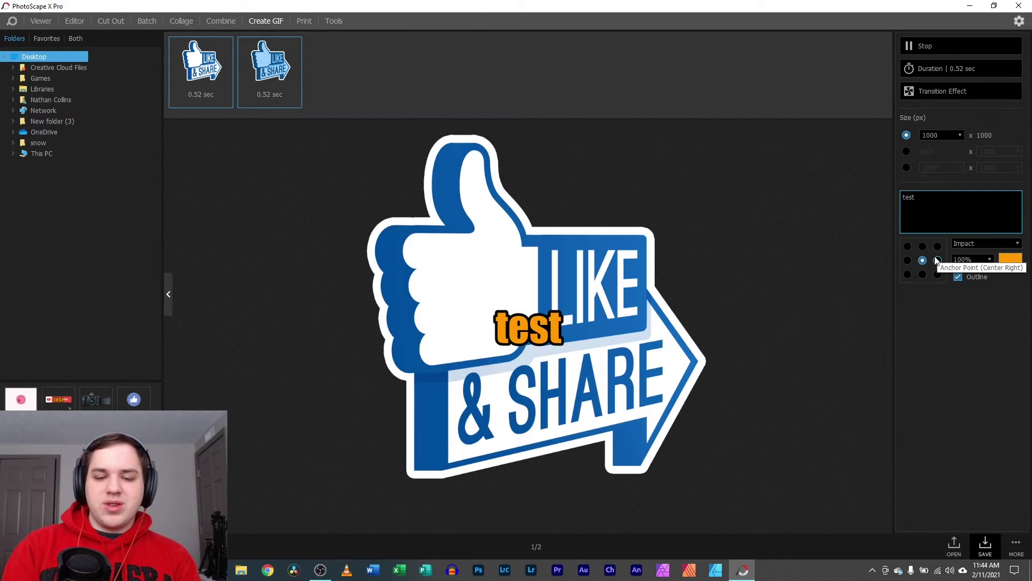
key("BackSpace")
key("BackSpace")
key("BackSpace")
key("BackSpace")
type("Nathan")
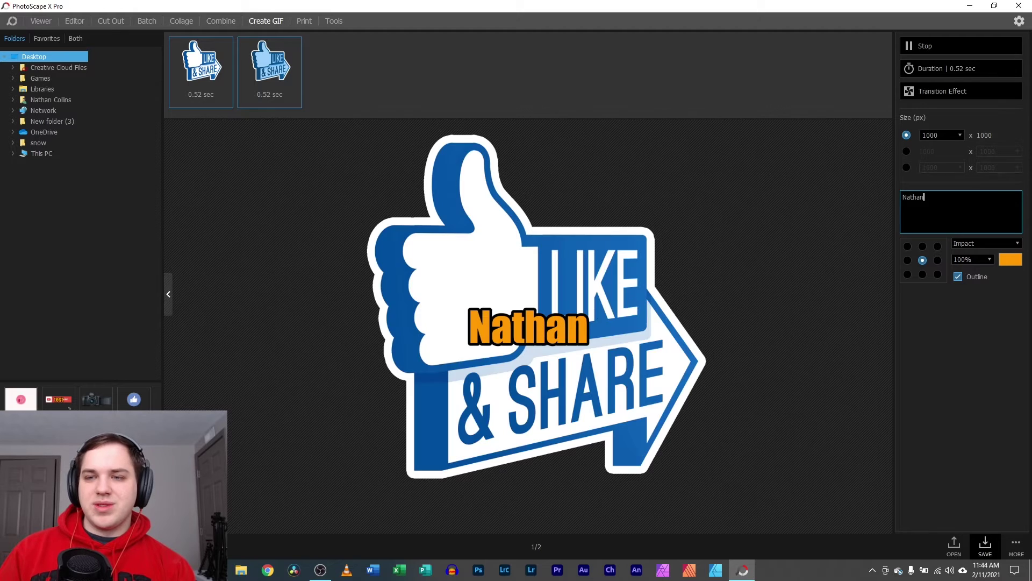
key("BackSpace")
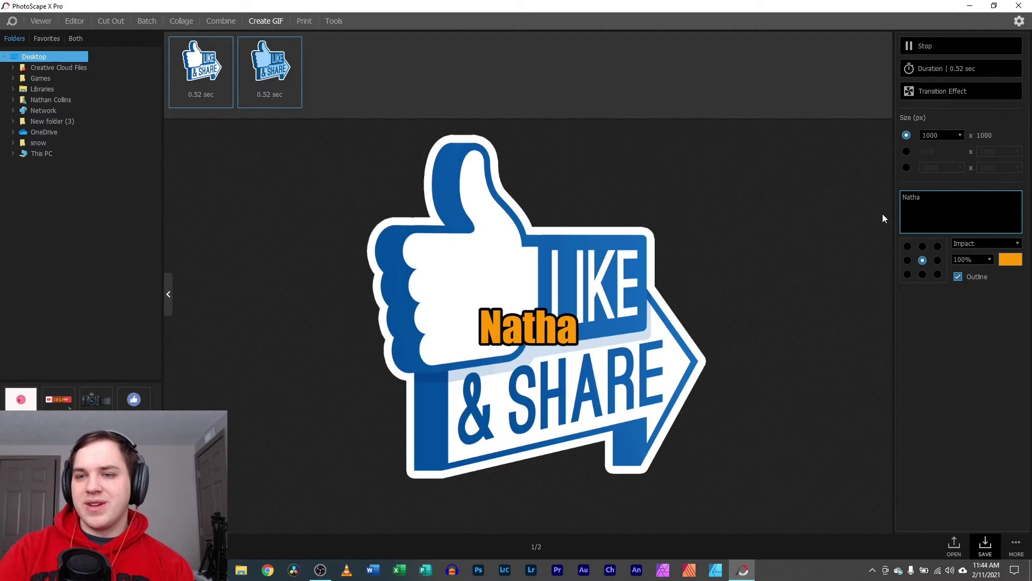
key("BackSpace")
key("BackSpace")
key("BackSpace")
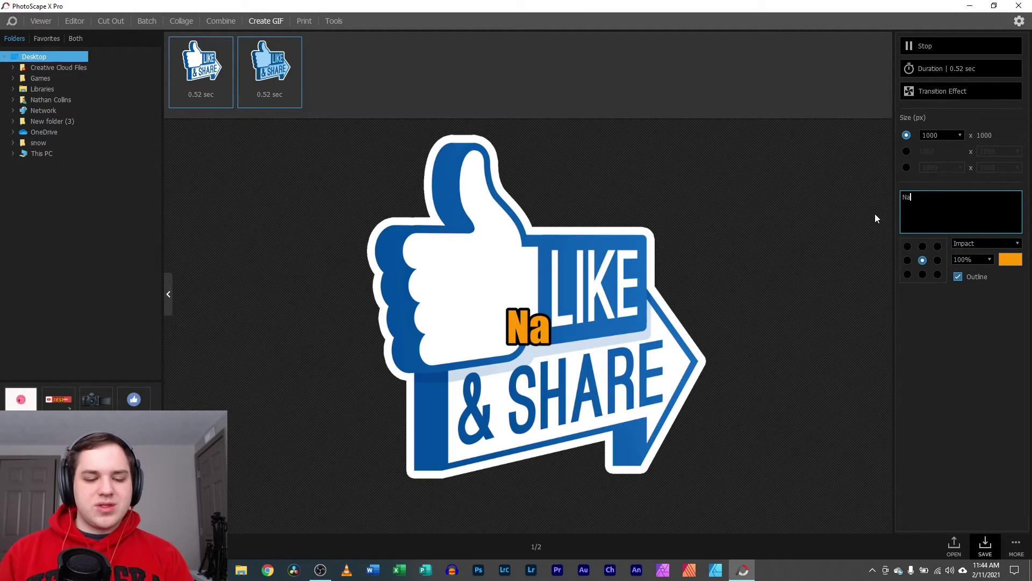
type("thst")
key("BackSpace")
key("BackSpace")
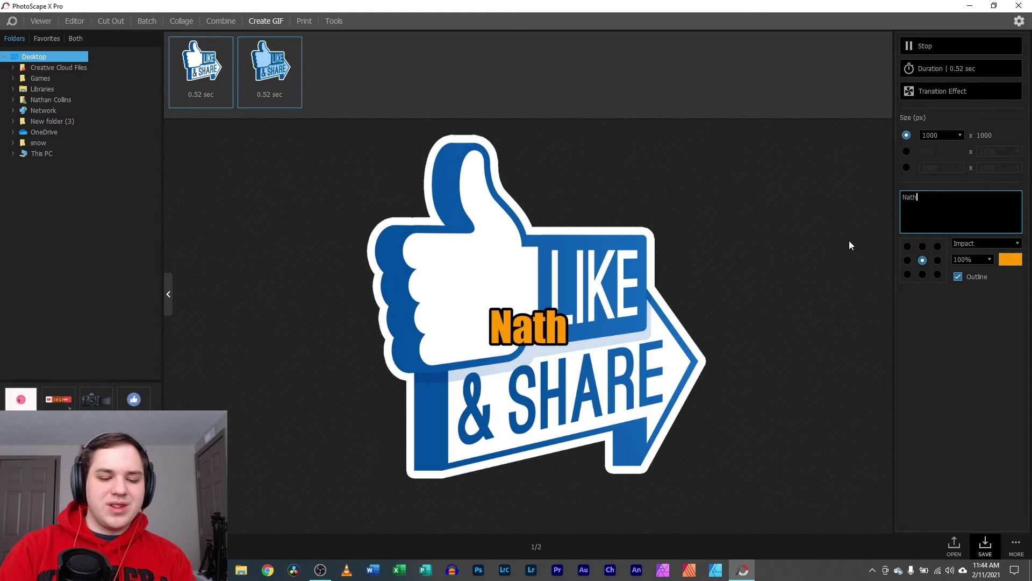
type("an")
Step: Try the caption at top, bottom, left and right, enlarge it to 300%, then centre it
left_click(923, 247)
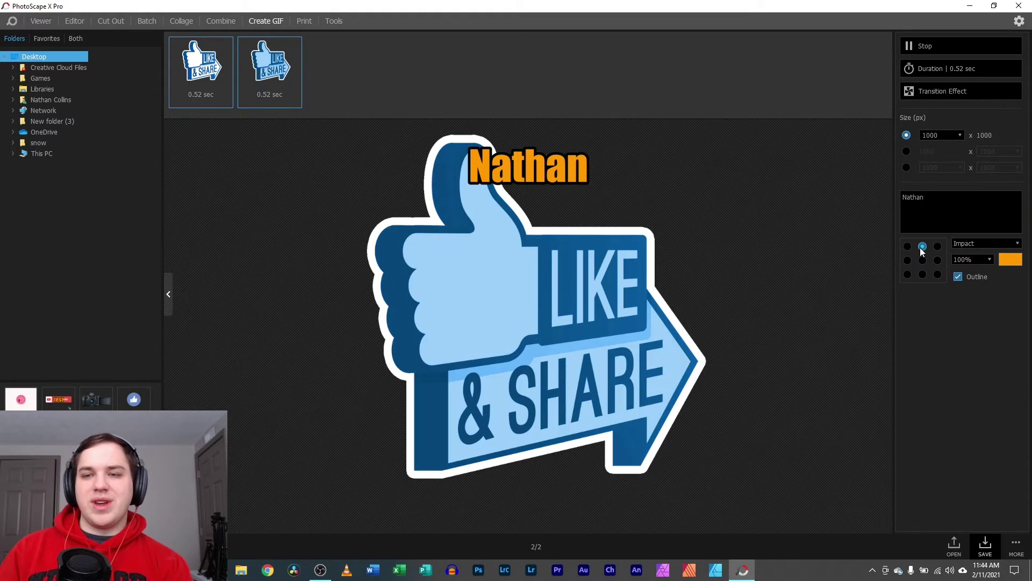
left_click(923, 274)
left_click(907, 260)
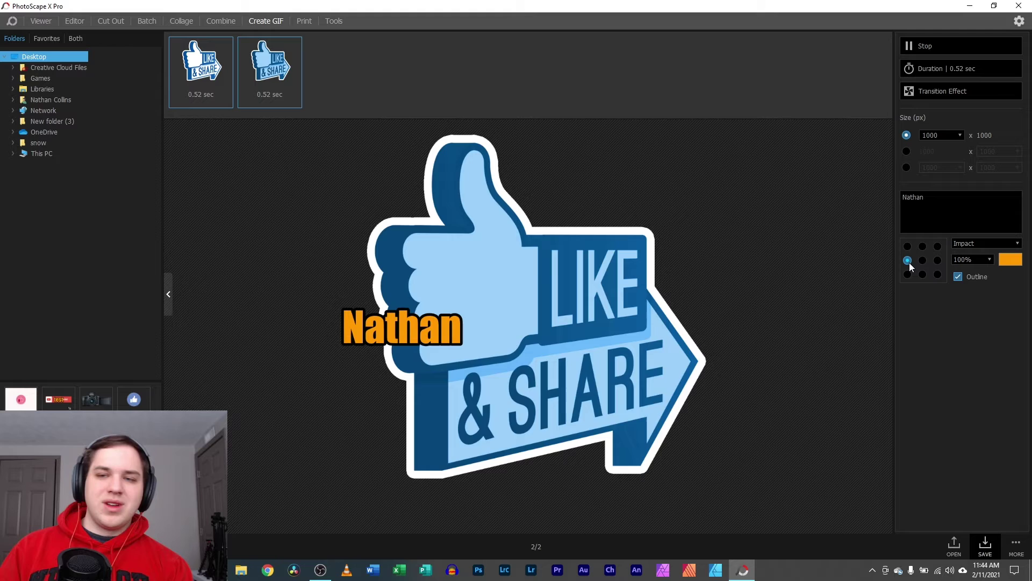
left_click(937, 261)
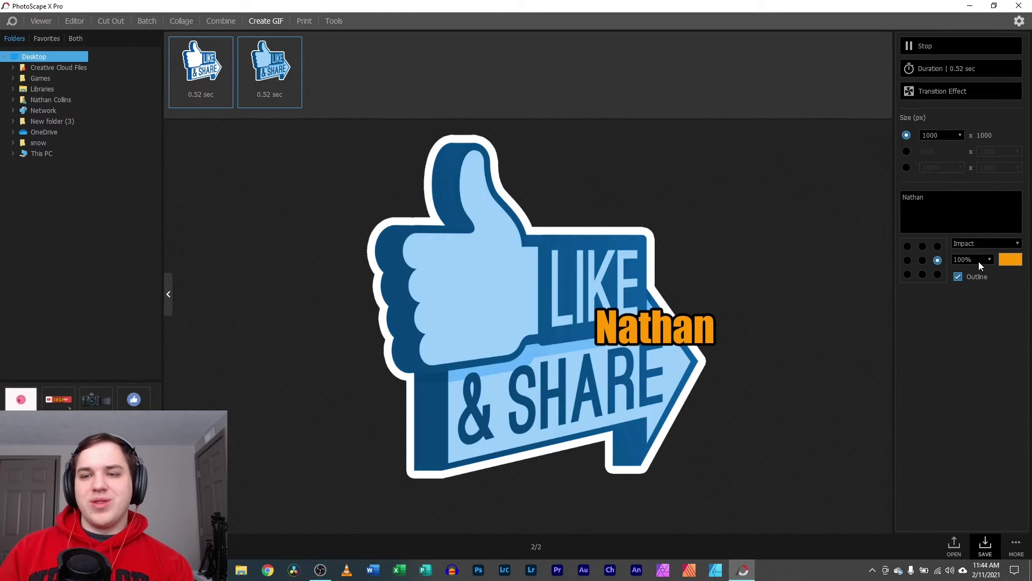
left_click(979, 260)
left_click(974, 275)
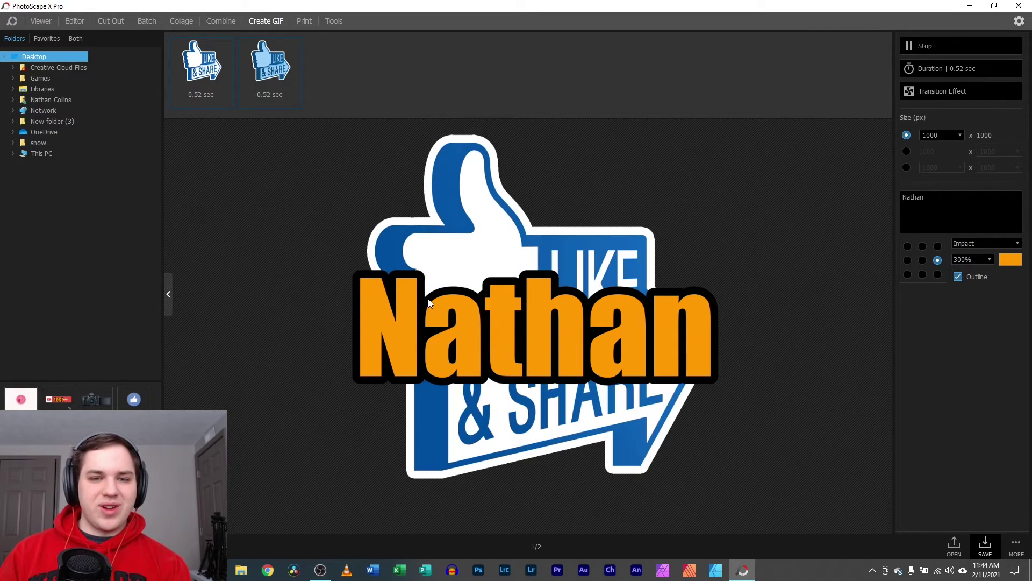
left_click(922, 260)
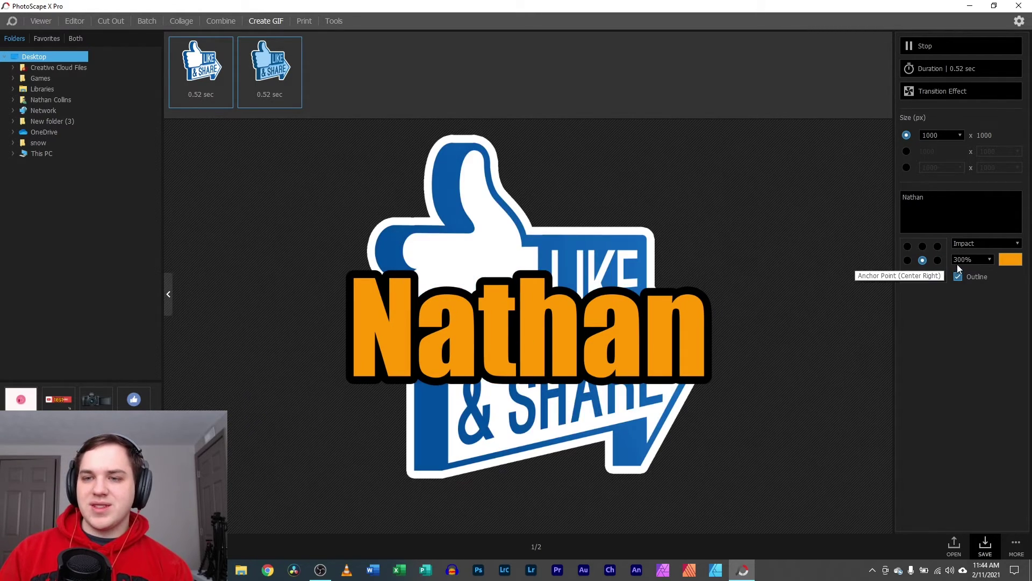
Step: Keep the Impact font, then select and delete the entire caption text
left_click(962, 260)
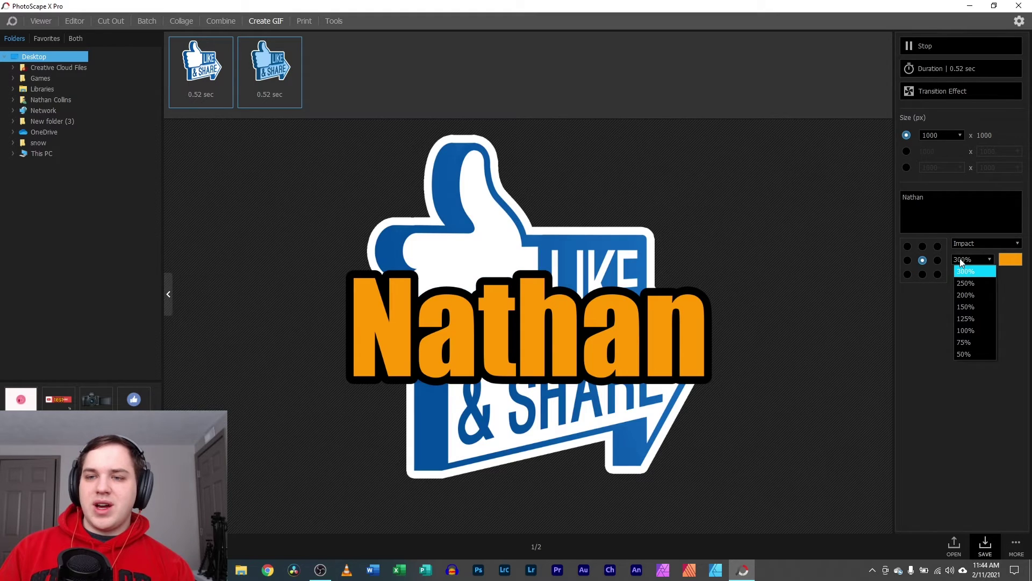
left_click(974, 244)
left_click(974, 243)
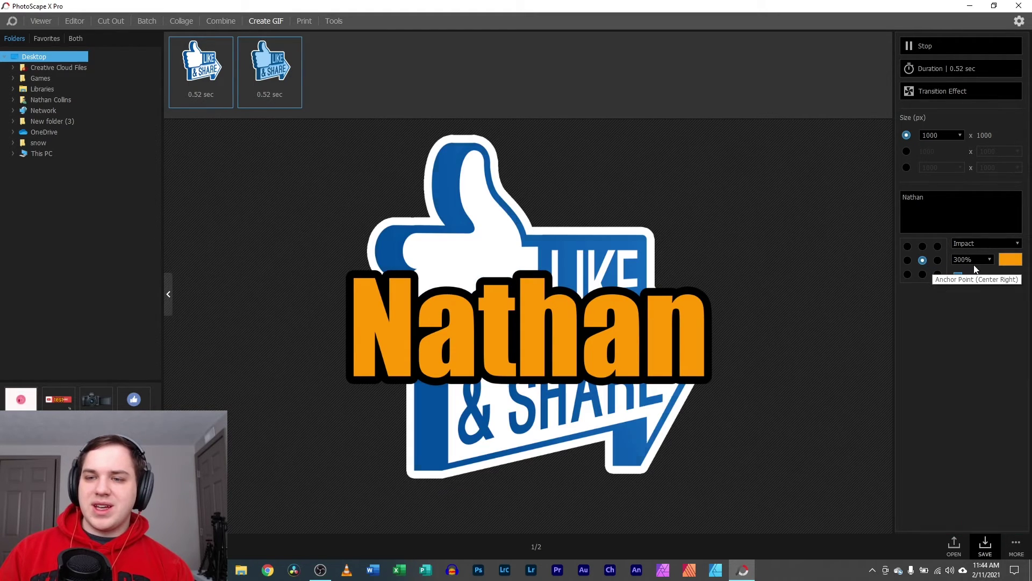
left_click(925, 197)
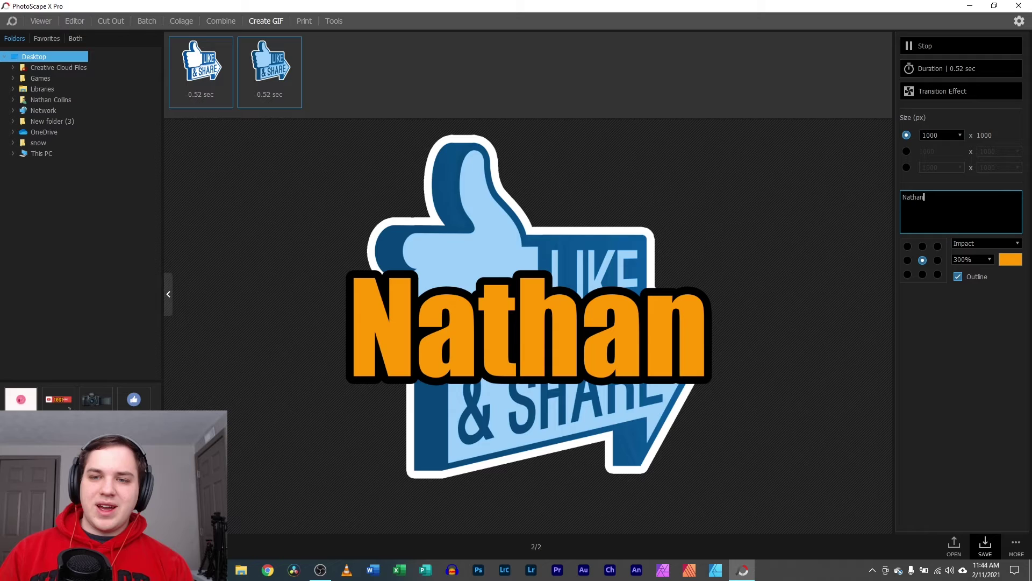
key("ctrl+a")
key("BackSpace")
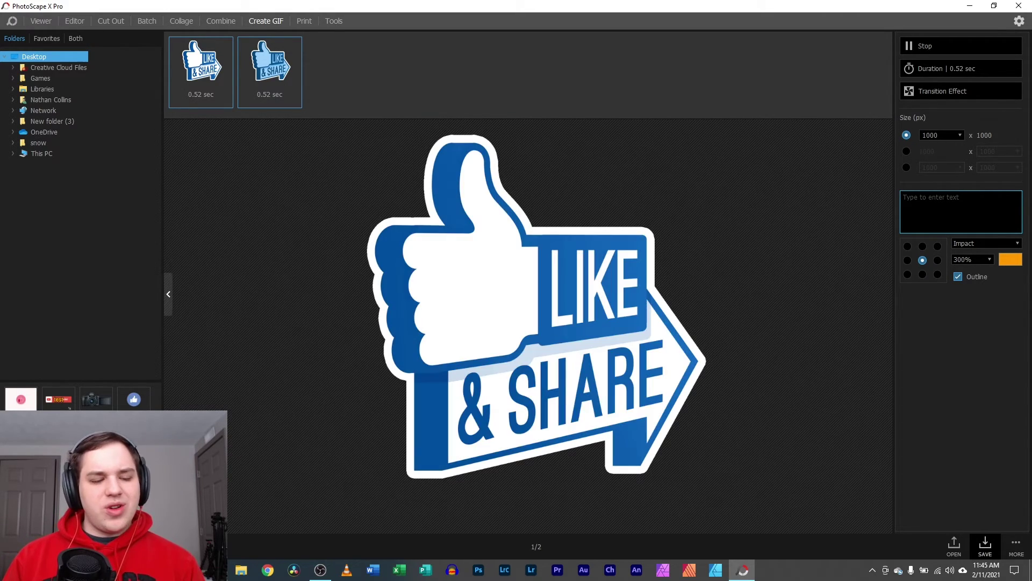
mouse_move(269, 44)
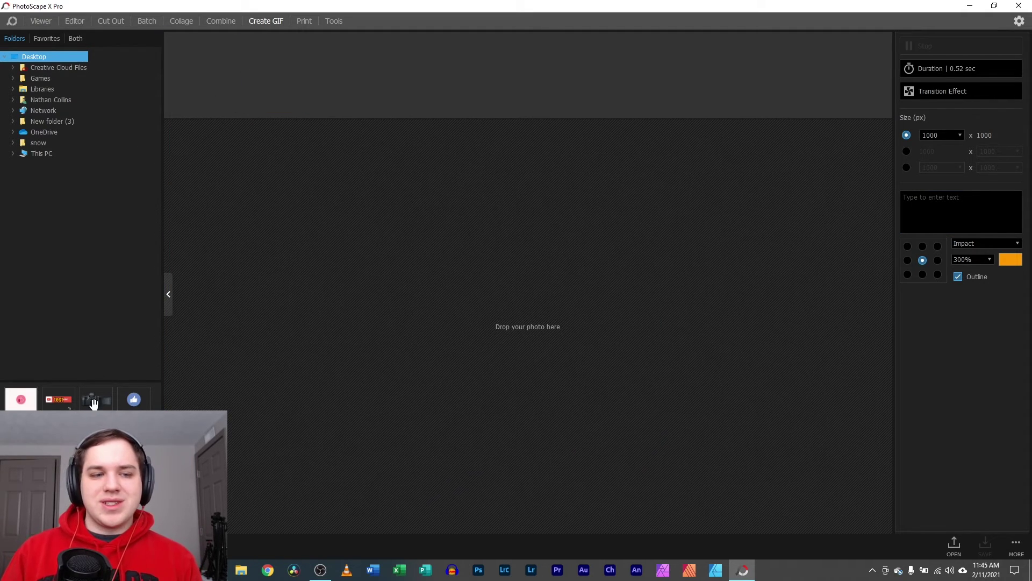
Step: Load the Subscribe GIF frames, then close the edited image in the Editor without saving
left_click_drag(415, 215, 495, 66)
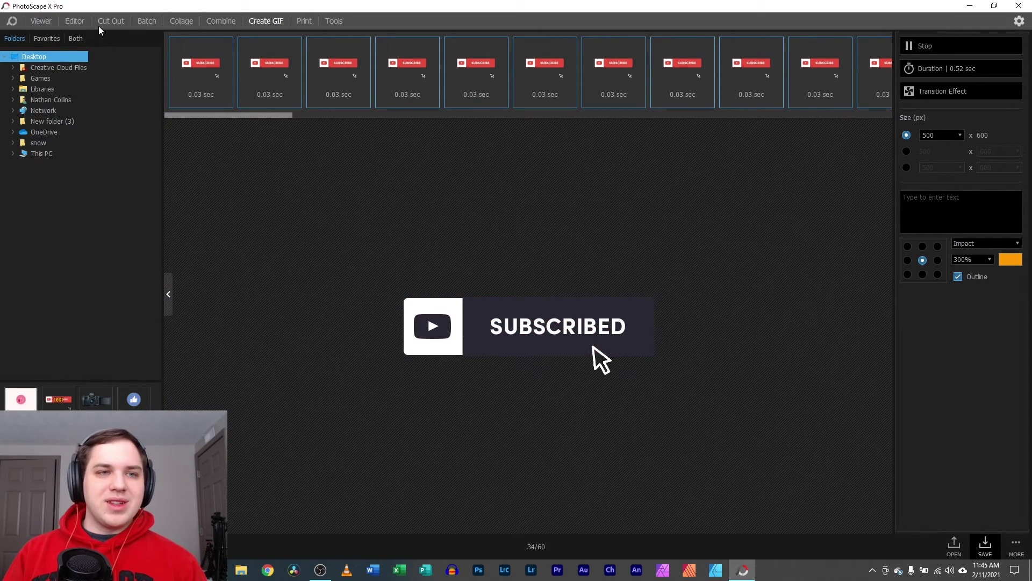
left_click(75, 21)
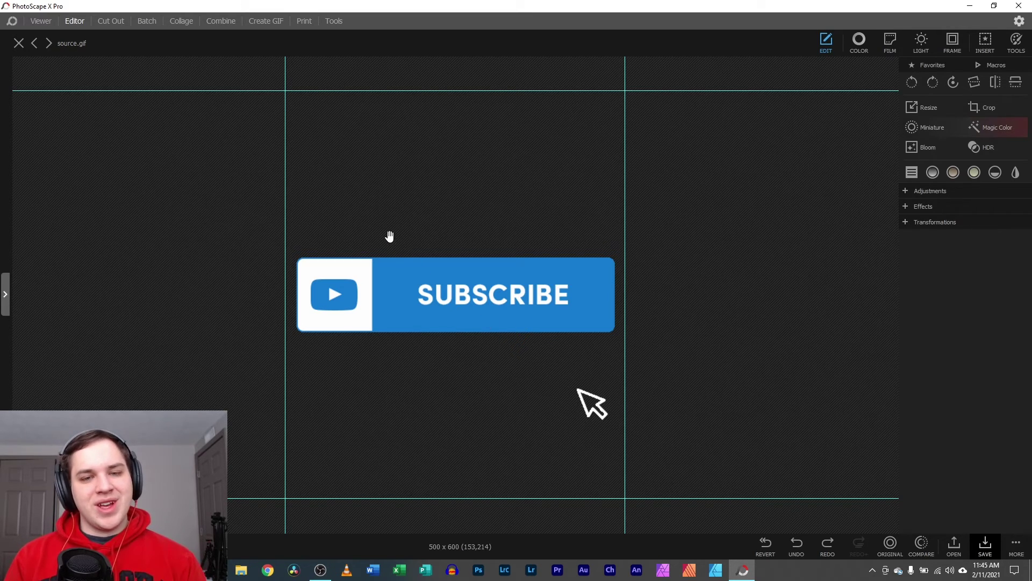
left_click(19, 45)
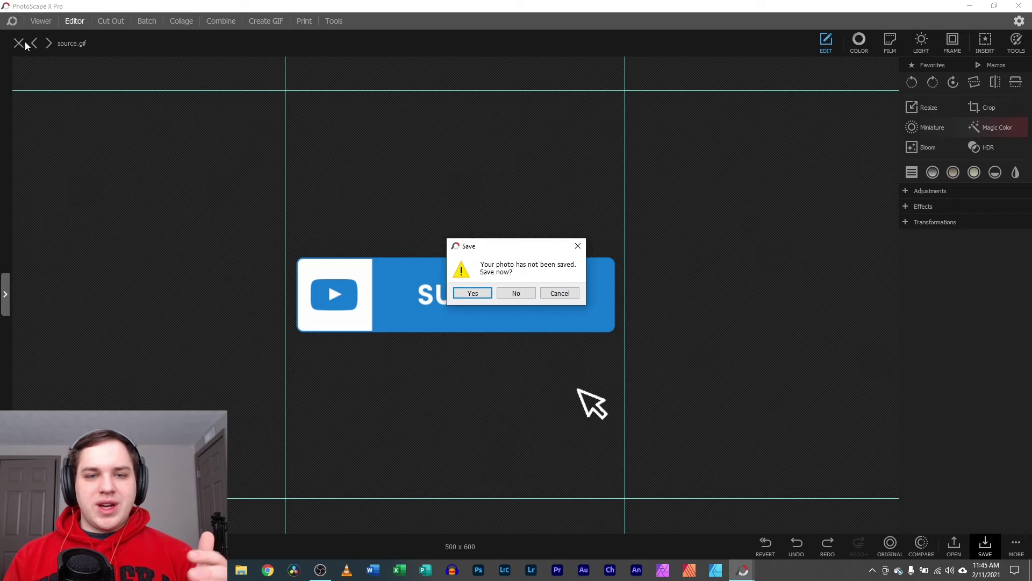
left_click(515, 292)
Step: Copy the second Subscribe frame to the clipboard and bring up the empty Editor canvas's menu
left_click(265, 20)
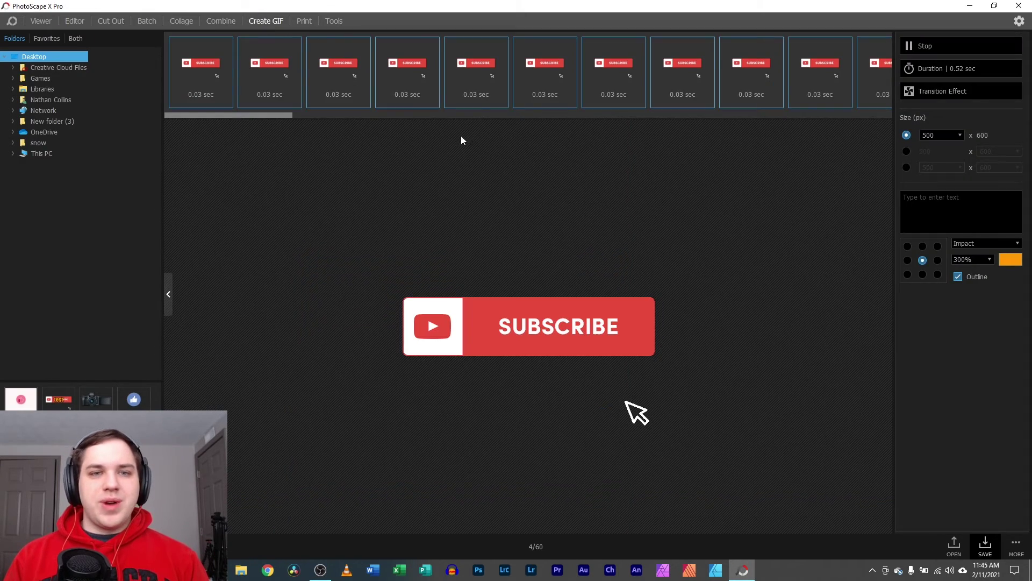
right_click(282, 75)
left_click(340, 117)
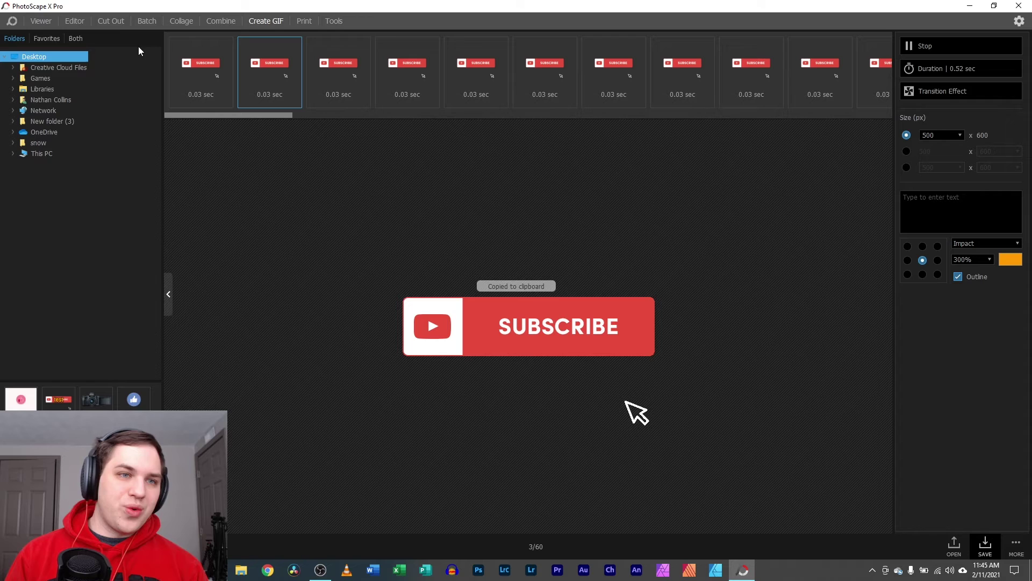
left_click(81, 20)
right_click(449, 226)
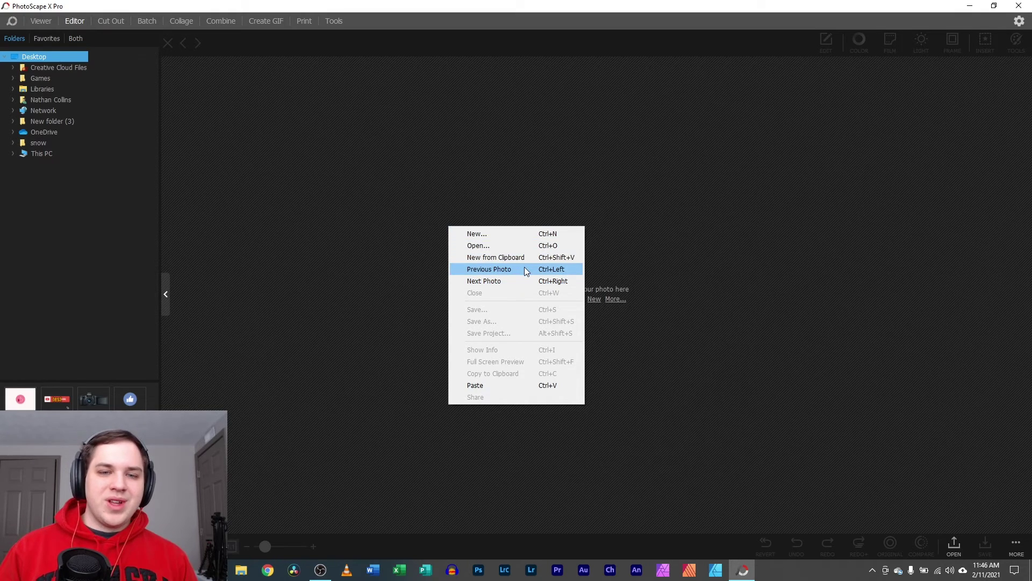
Step: Open the copied frame as a new image and try a -152 Hue shift without applying it
left_click(515, 259)
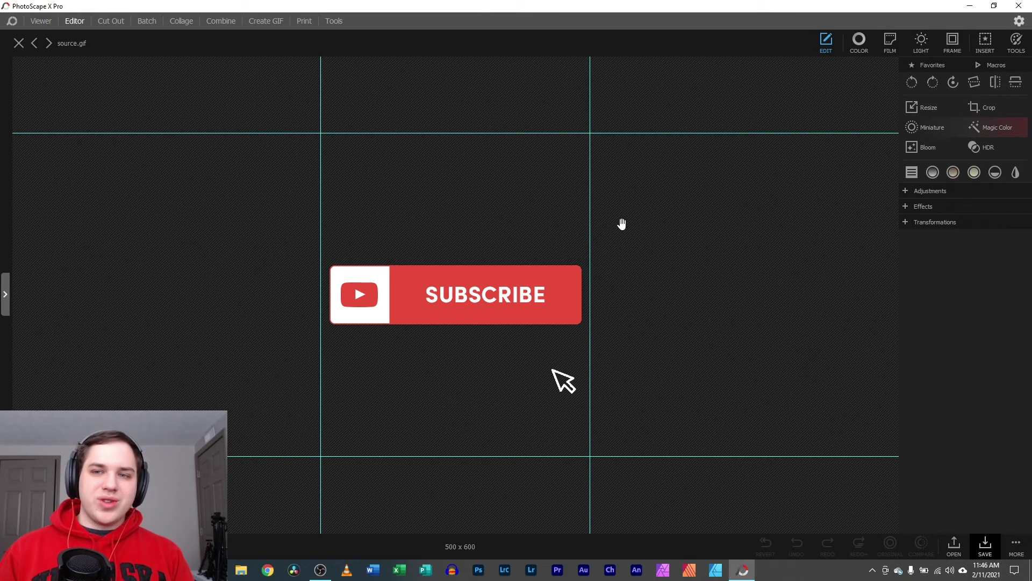
left_click(859, 41)
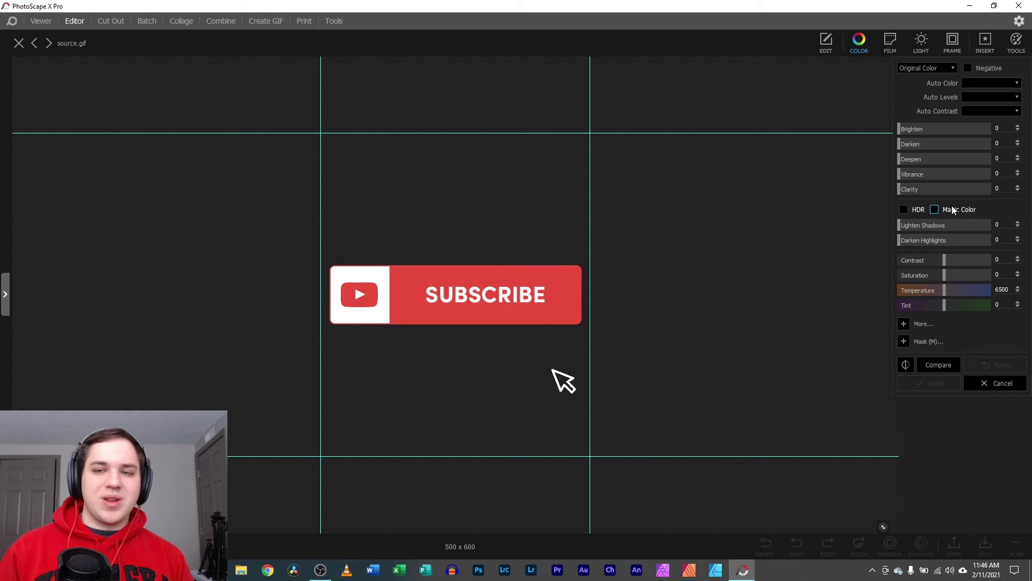
left_click(911, 326)
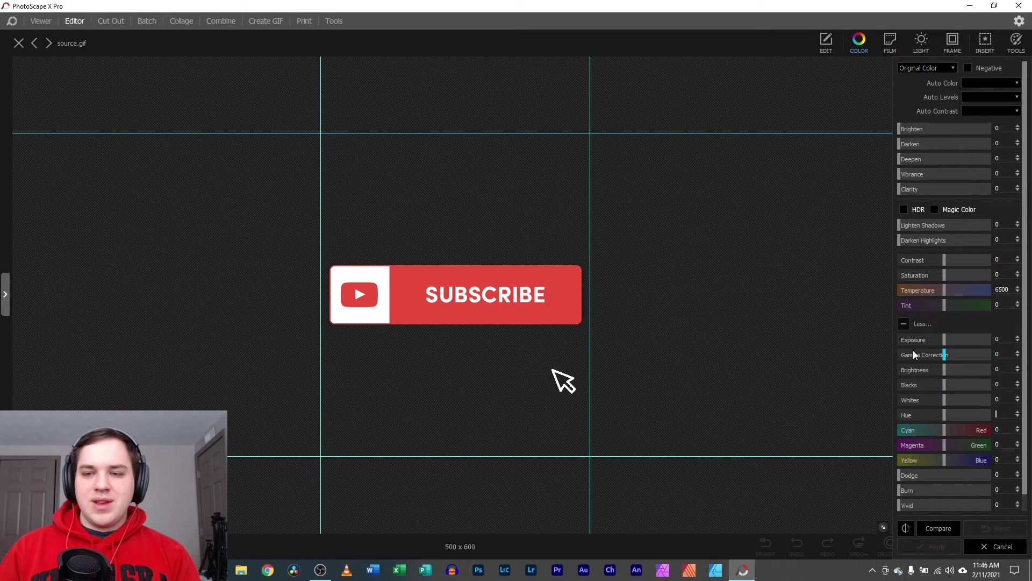
type("-152")
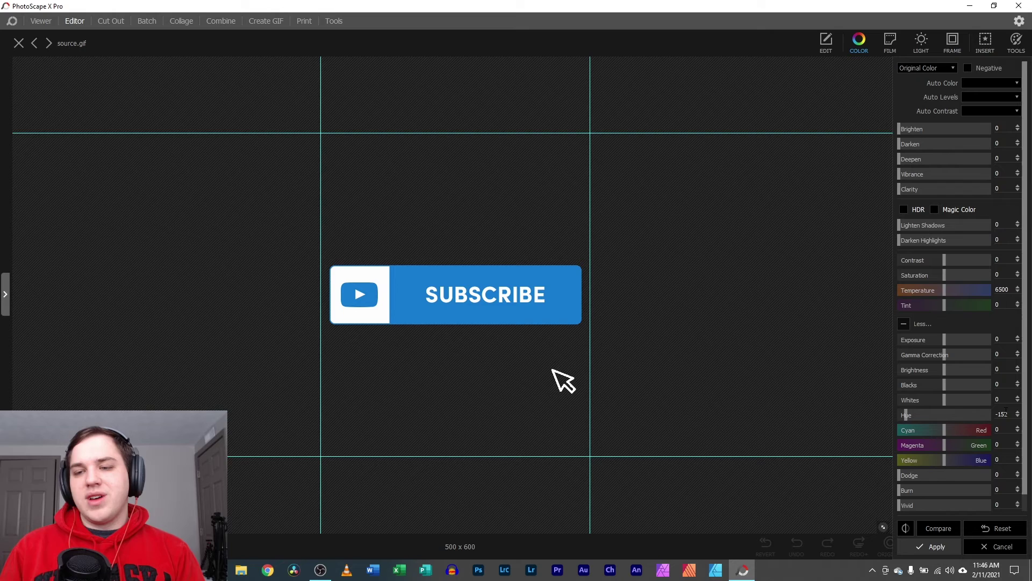
double_click(1002, 414)
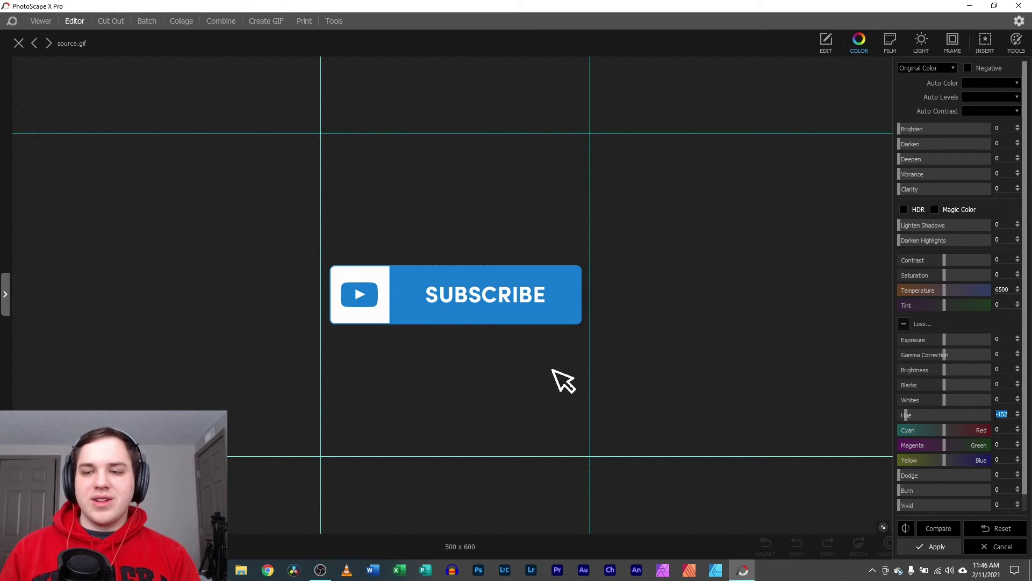
left_click(897, 417)
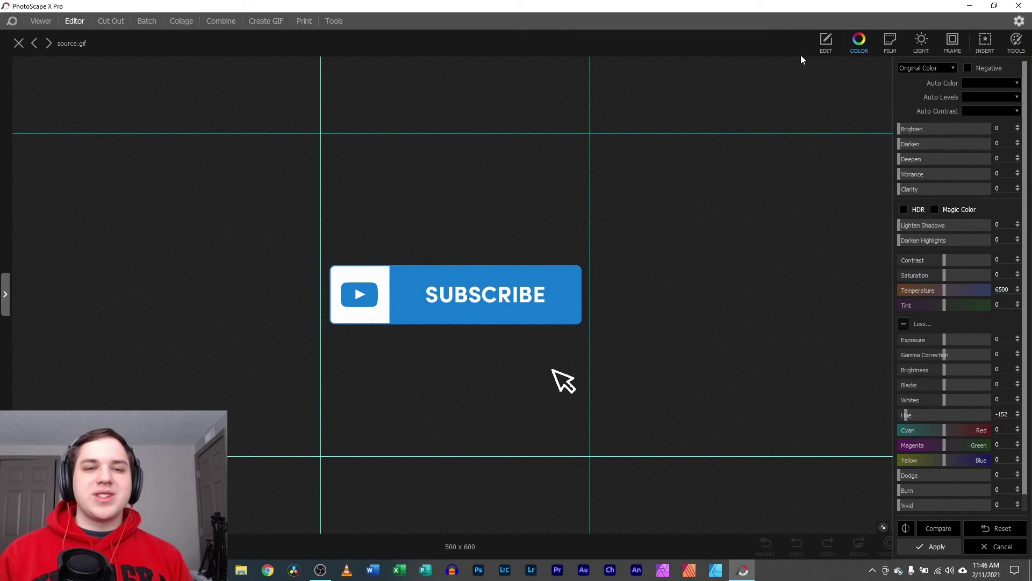
left_click(826, 48)
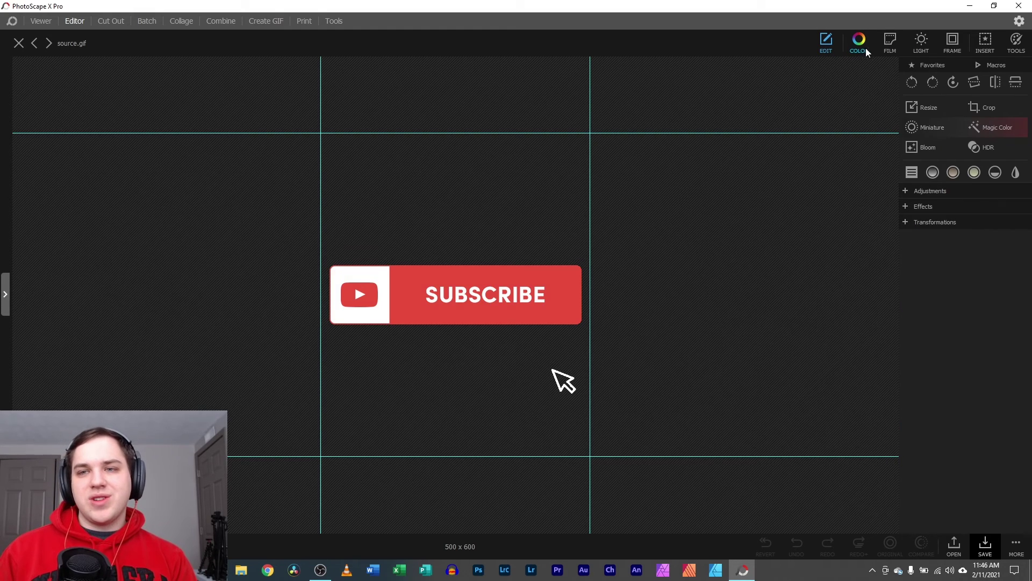
Step: Apply a -152 Hue shift so the Subscribe button turns blue
left_click(1001, 67)
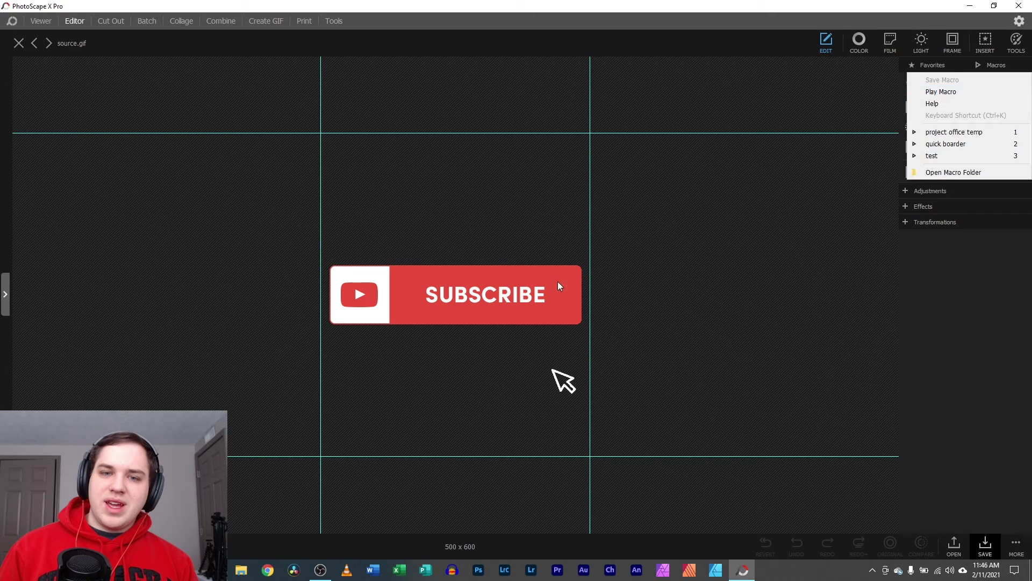
left_click(774, 189)
left_click(859, 41)
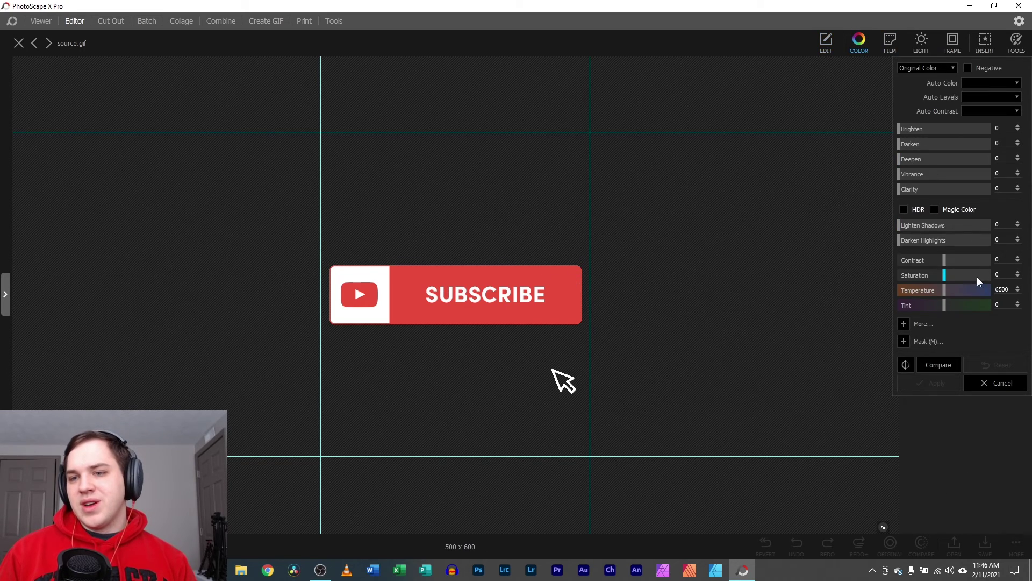
left_click(903, 324)
scroll(928, 350, "down", 1)
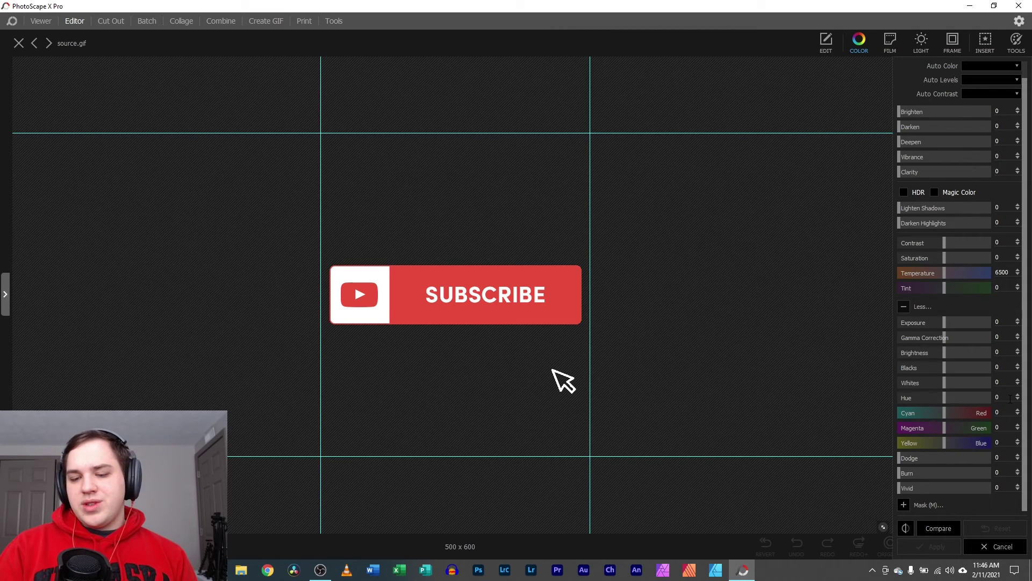
key("BackSpace")
type("-152")
key("Return")
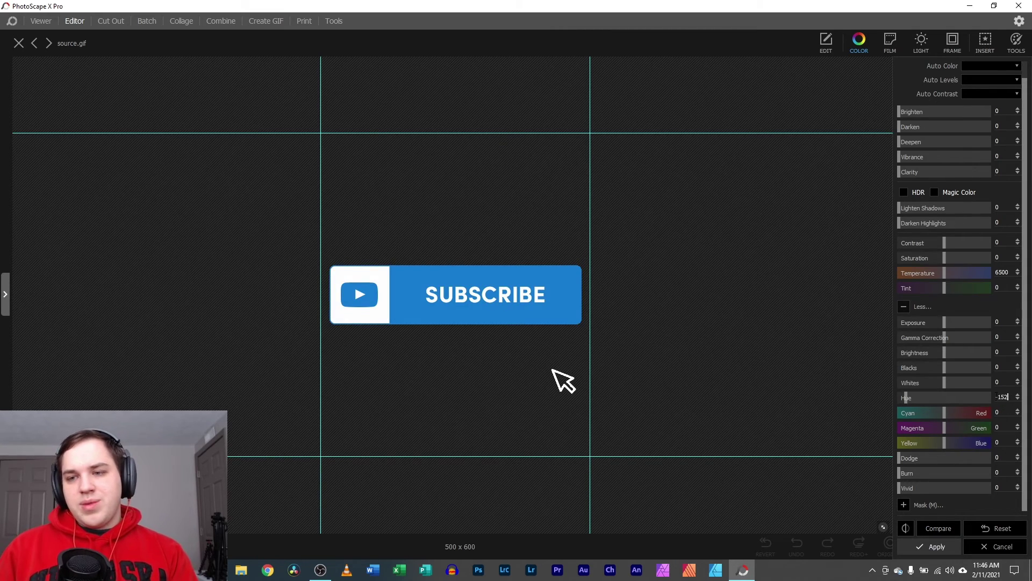
left_click(933, 544)
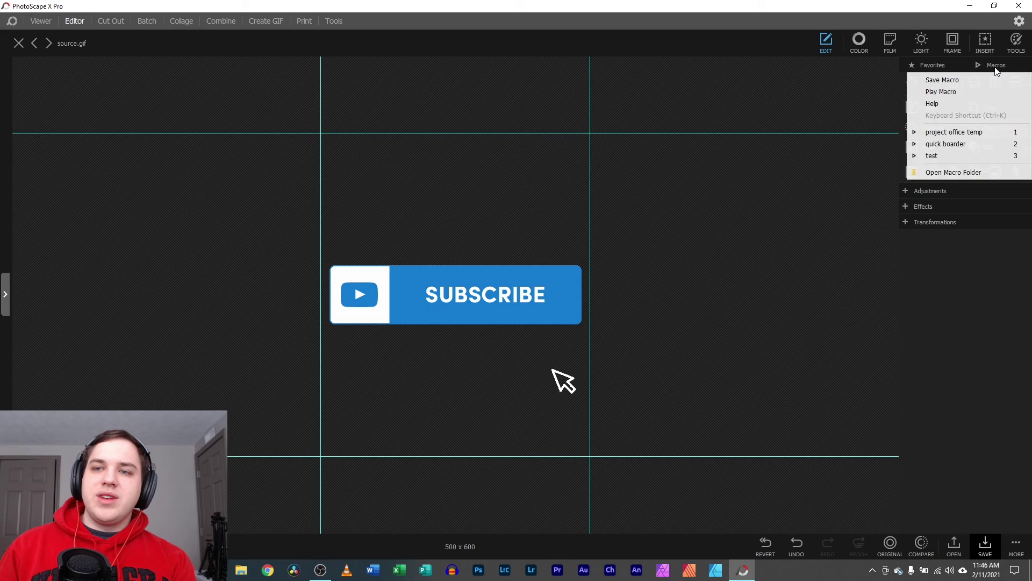
Step: Save the Color adjustment as a macro file named 'sb'
left_click(950, 81)
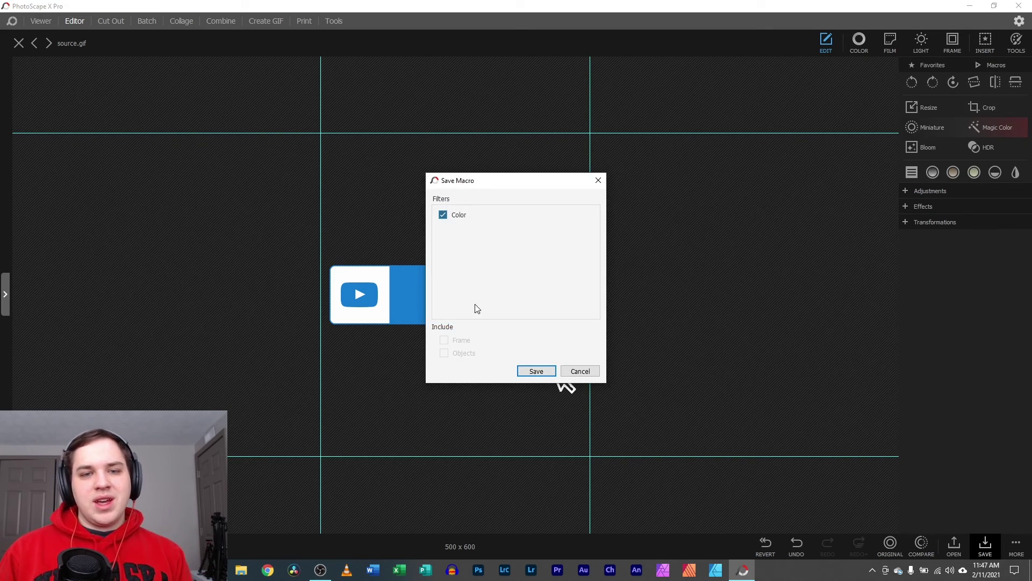
left_click(536, 371)
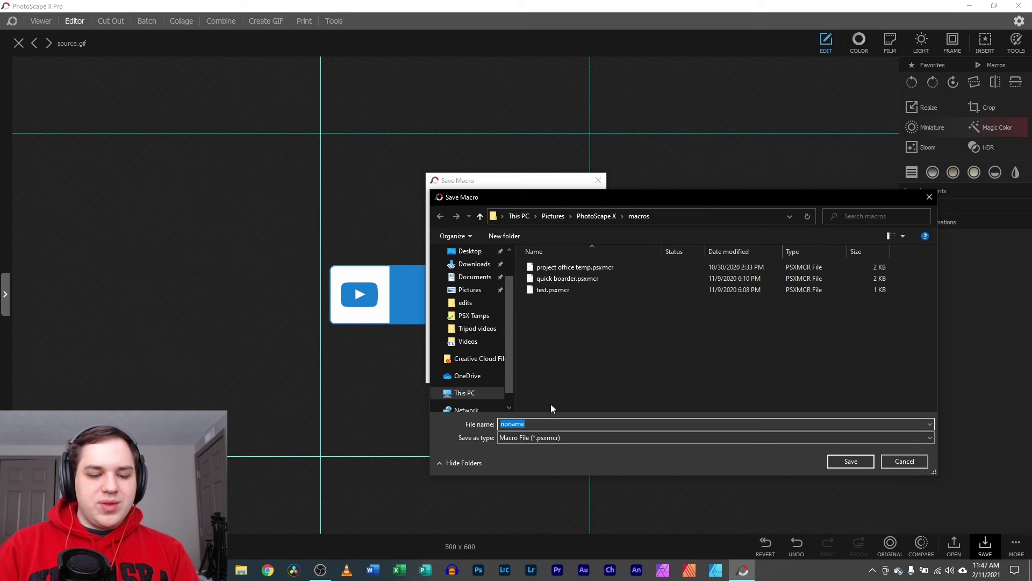
type("sb")
key("Return")
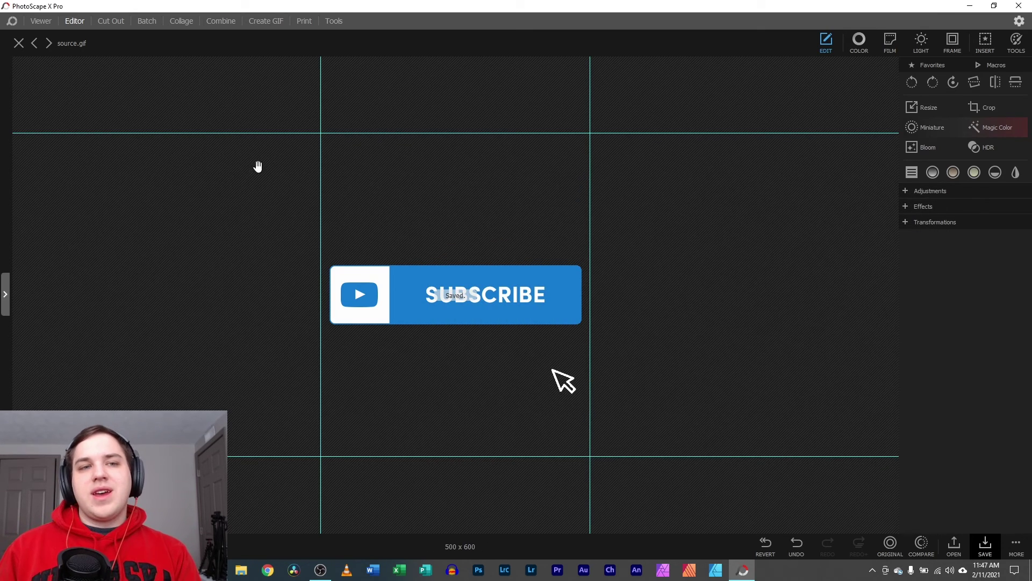
Step: Close the edited image without saving and return to the GIF frames
left_click(19, 43)
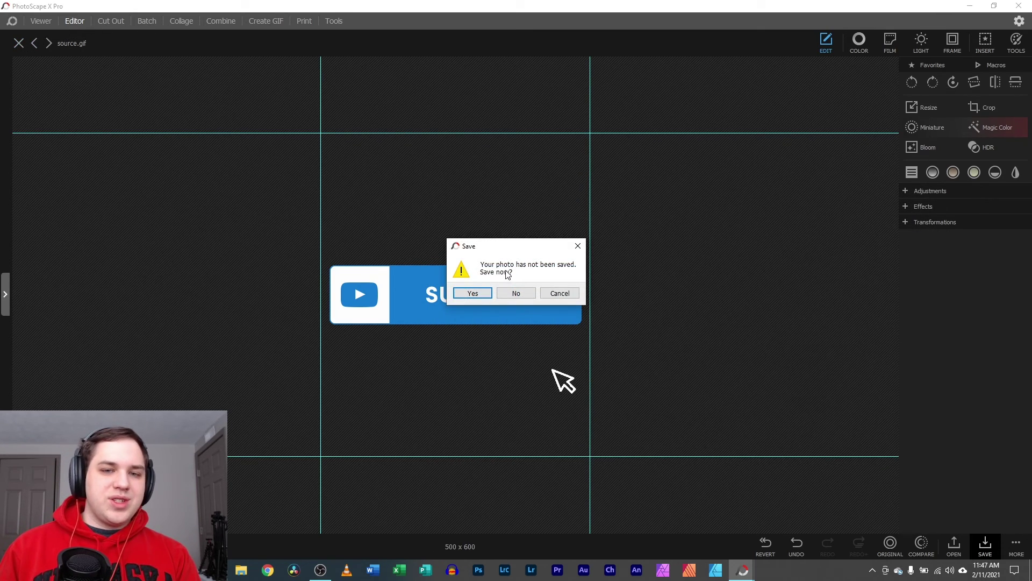
left_click(510, 293)
left_click(266, 21)
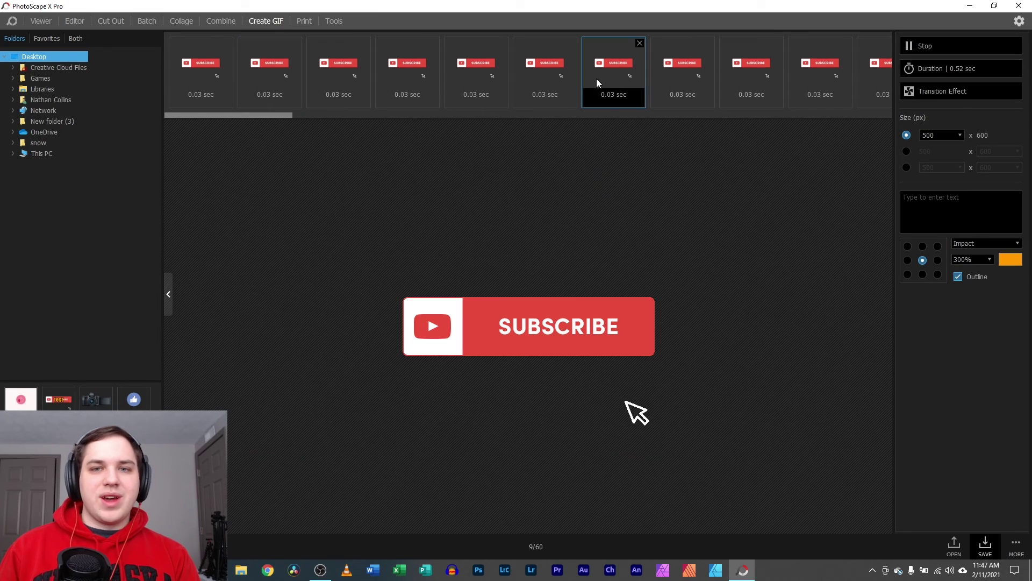
Step: Play the gif.psxmcr macro on the Subscribe frame in the Editor, then return to Create GIF
left_click(76, 20)
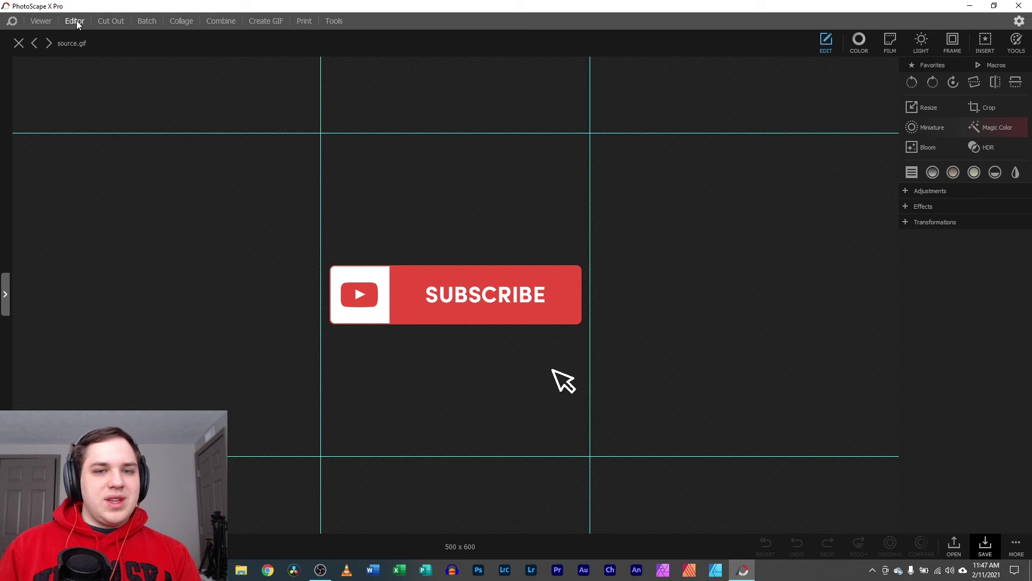
left_click(997, 67)
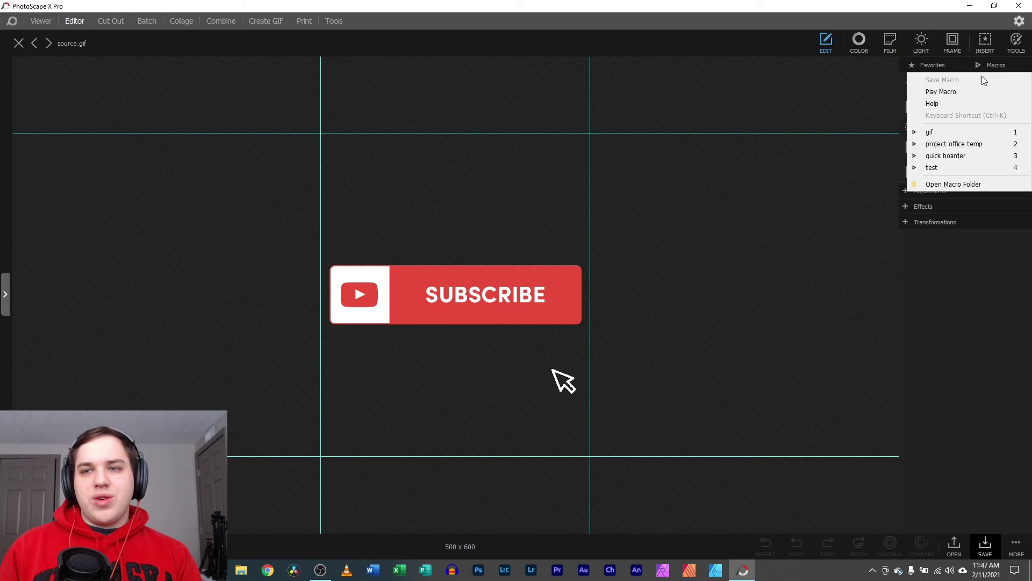
left_click(960, 90)
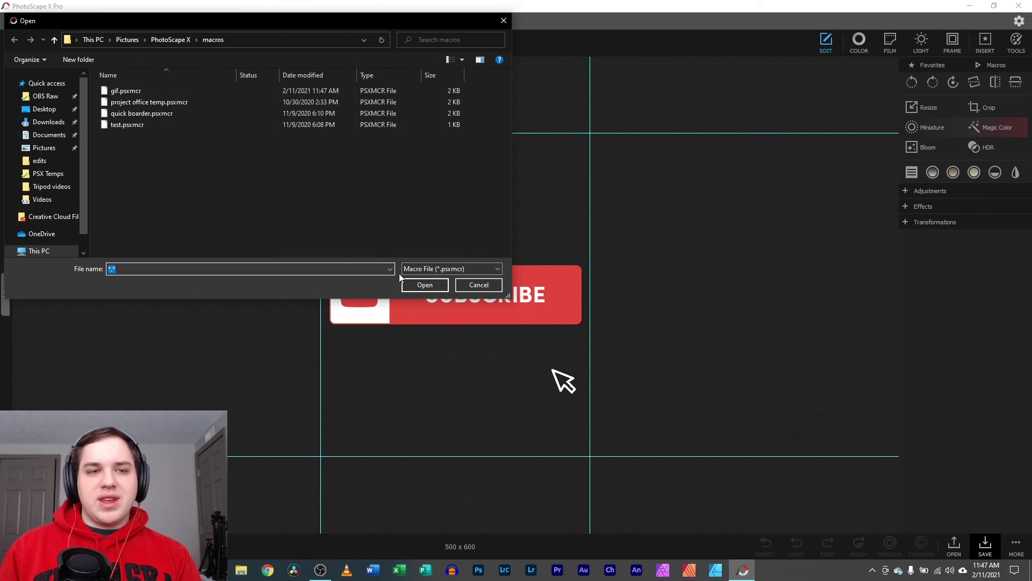
left_click(126, 91)
left_click(433, 286)
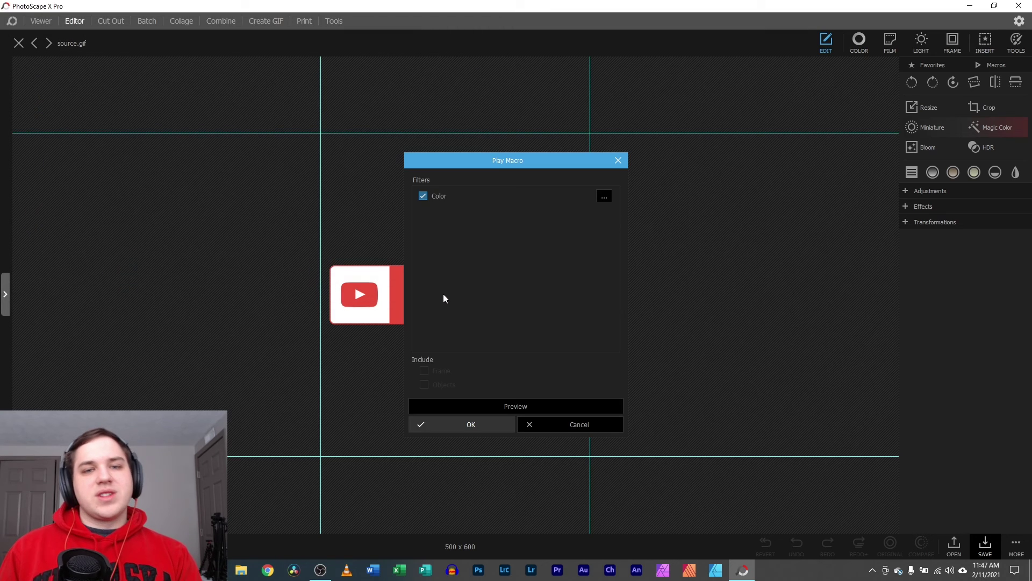
left_click(483, 426)
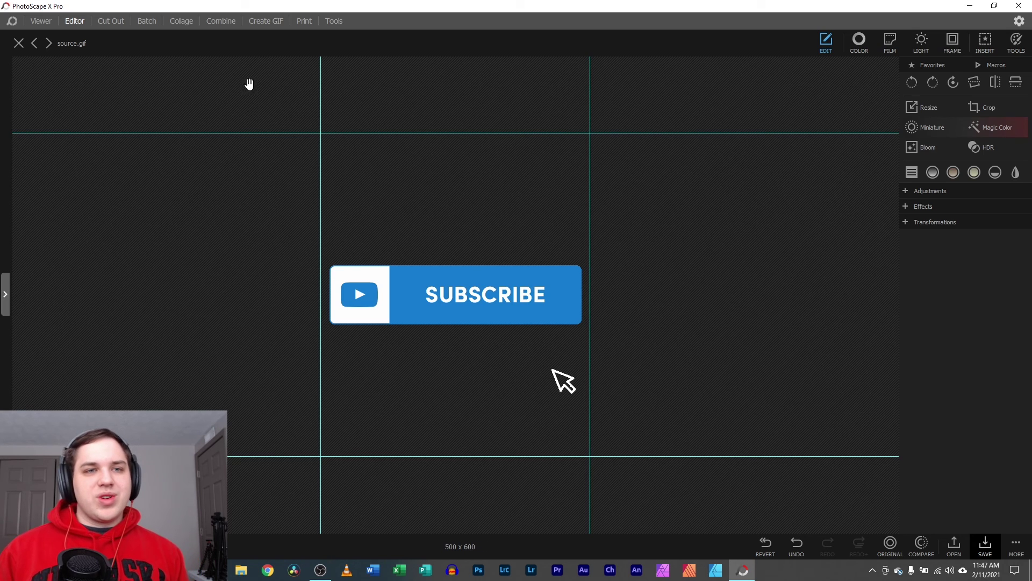
left_click(255, 20)
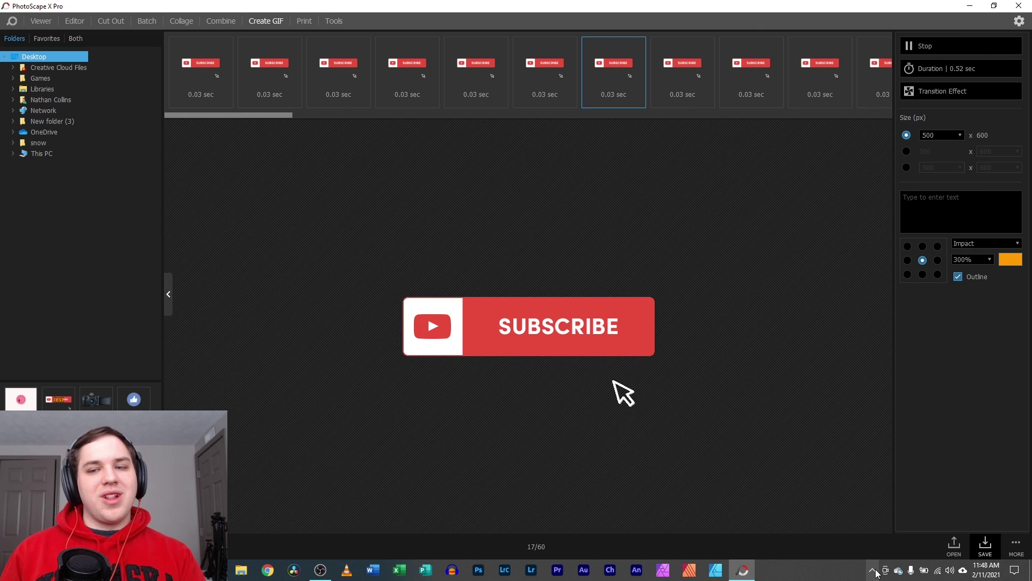
left_click(873, 571)
right_click(885, 526)
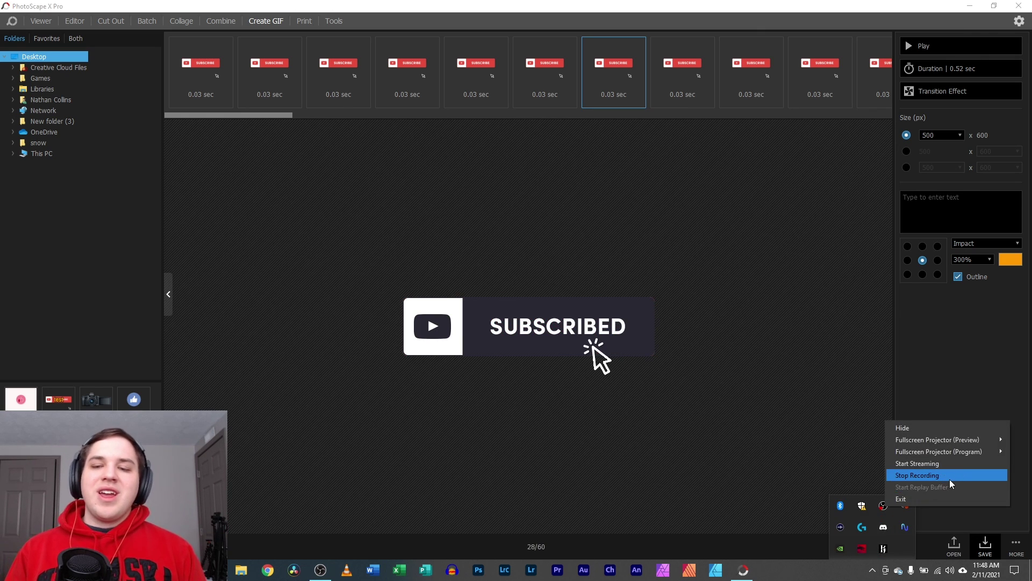